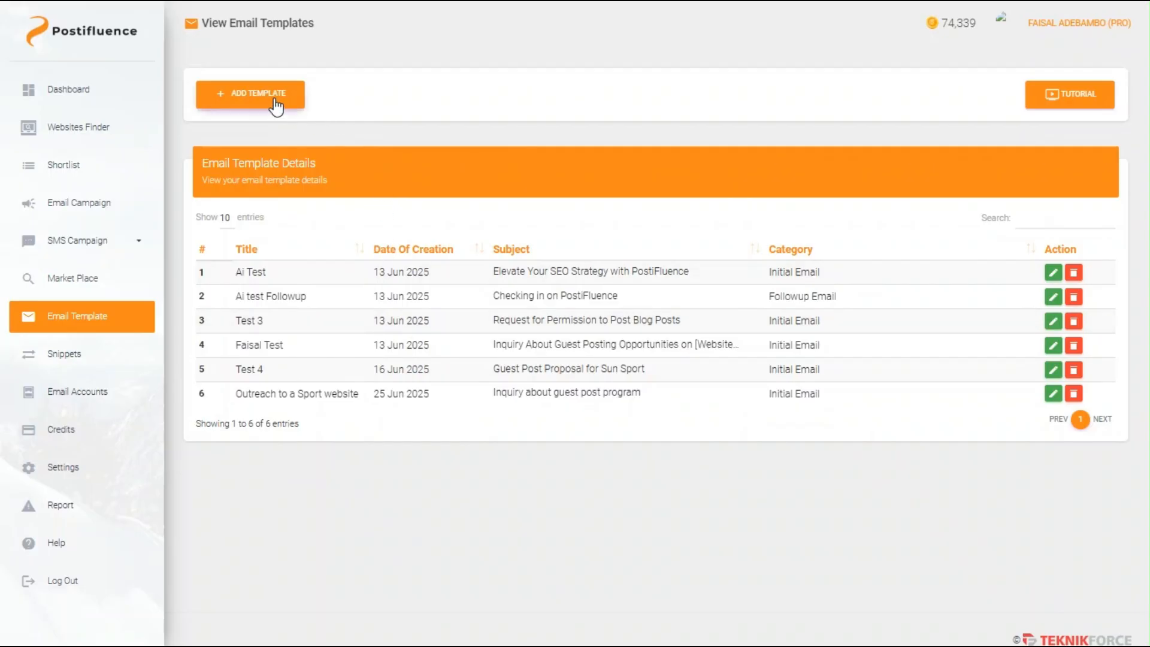
Step: Start adding a new email template from the View Email Templates list
left_click(258, 95)
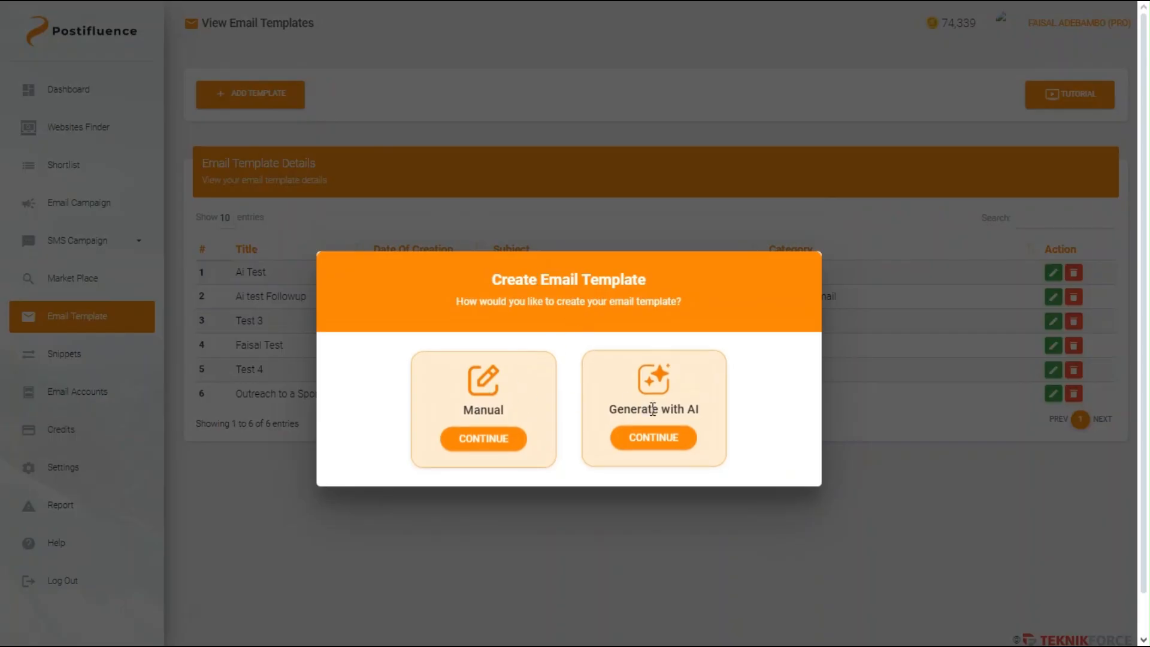
Step: Create a manual template titled 'Recipe Guest Post Inquiry' with category Initial
left_click(510, 440)
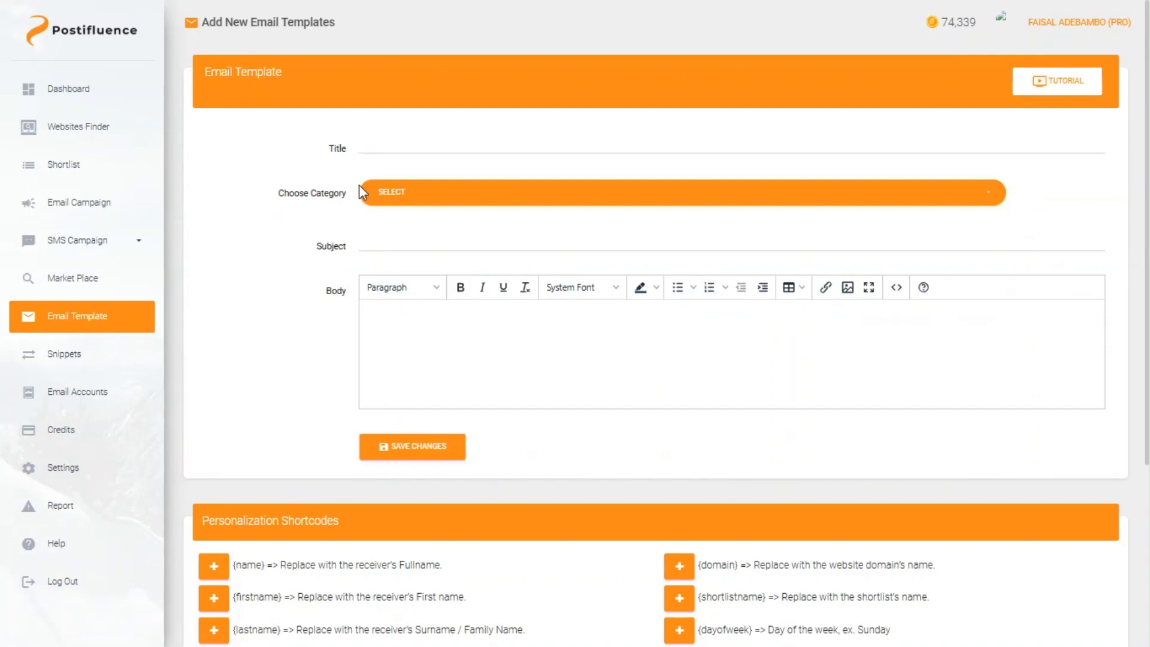
left_click(379, 139)
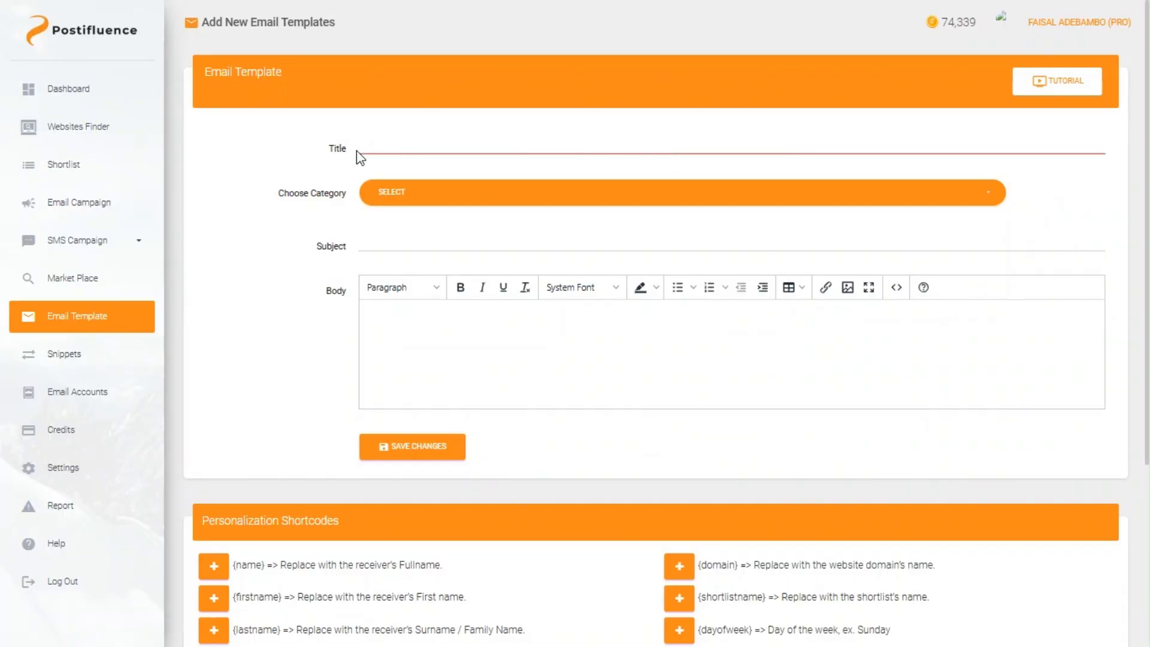
type("R")
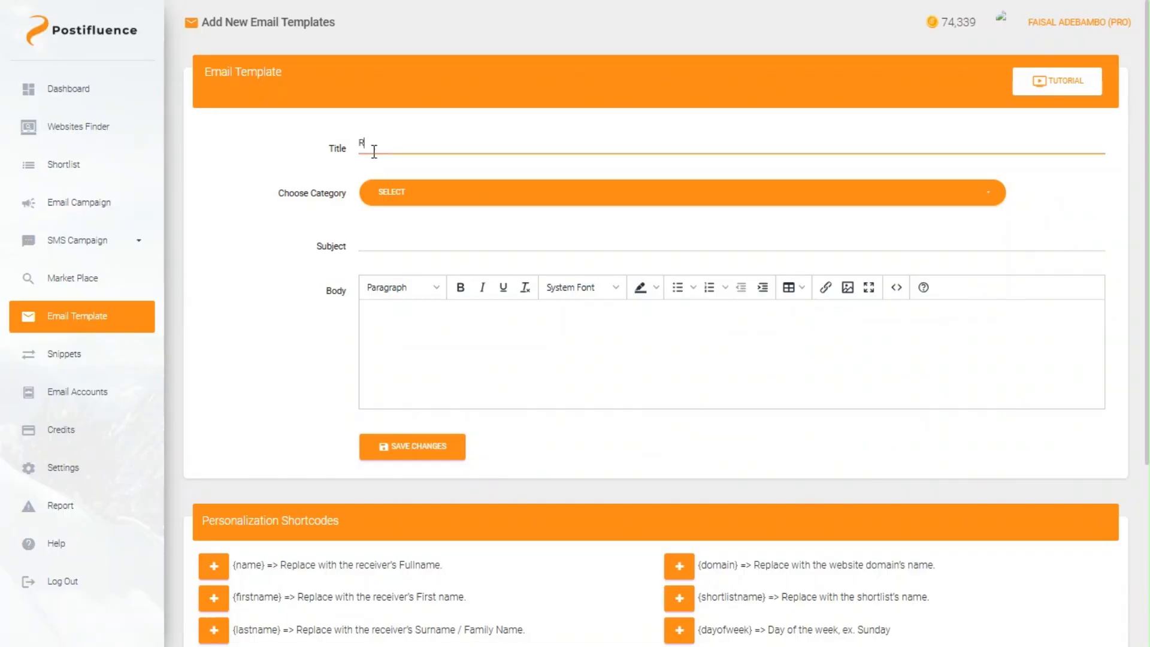
type("ecipe Guest Post Inquiry")
left_click(386, 199)
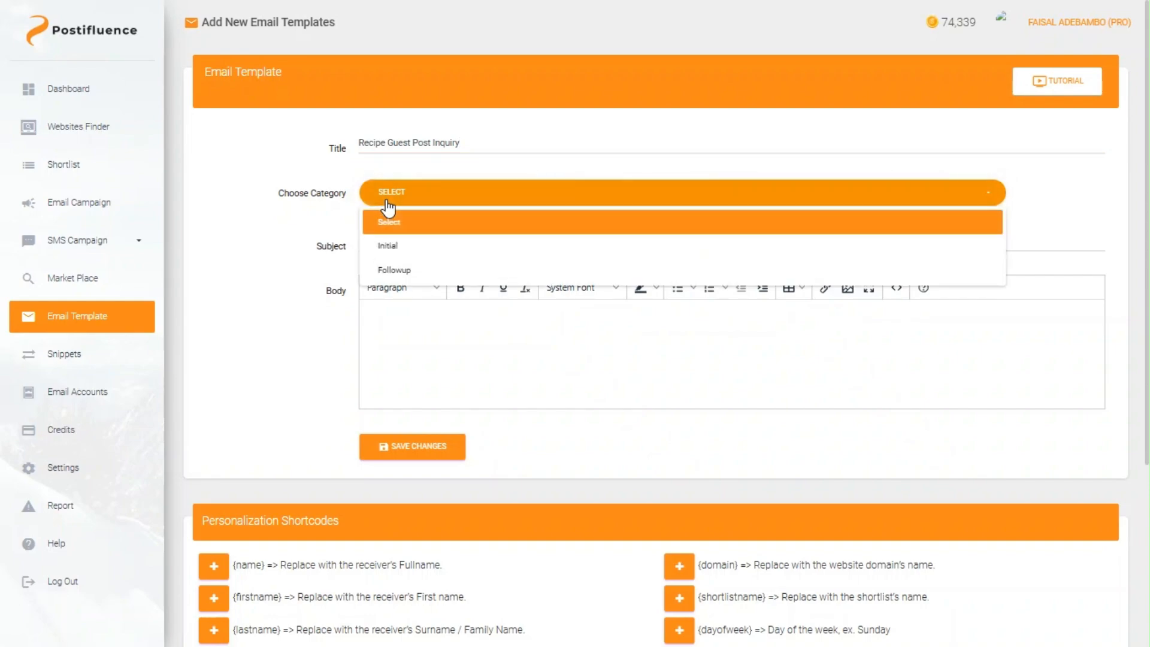
left_click(394, 248)
Step: Set the subject to 'Inquiry about guest post program' and begin the body with 'Hi'
left_click(395, 250)
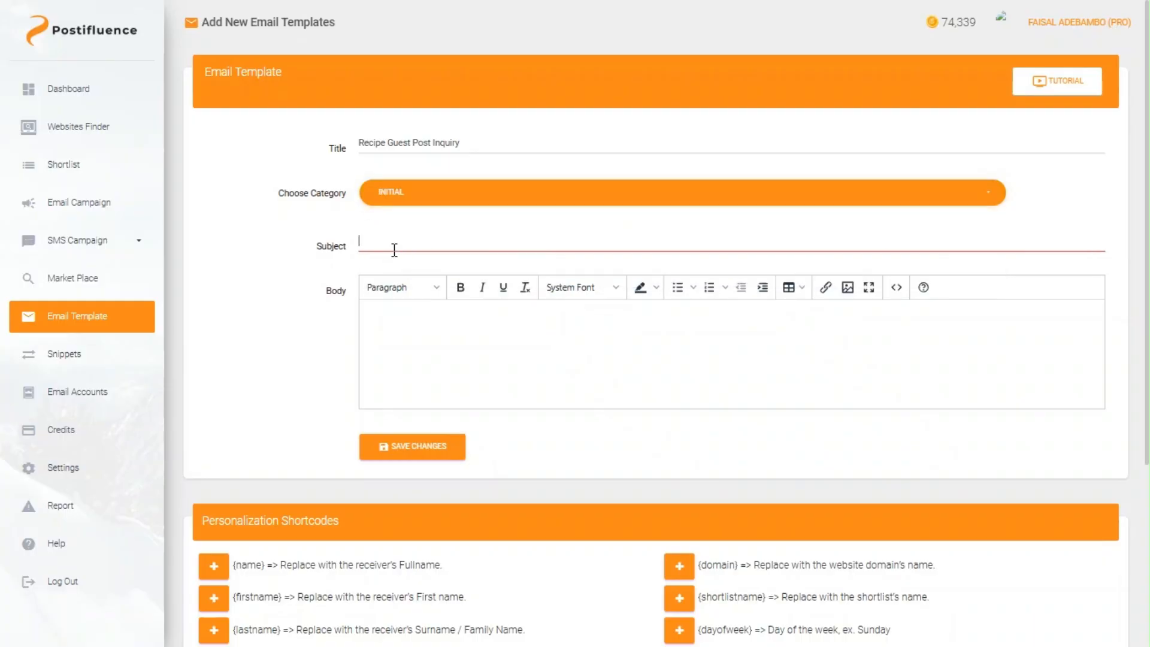
type("(")
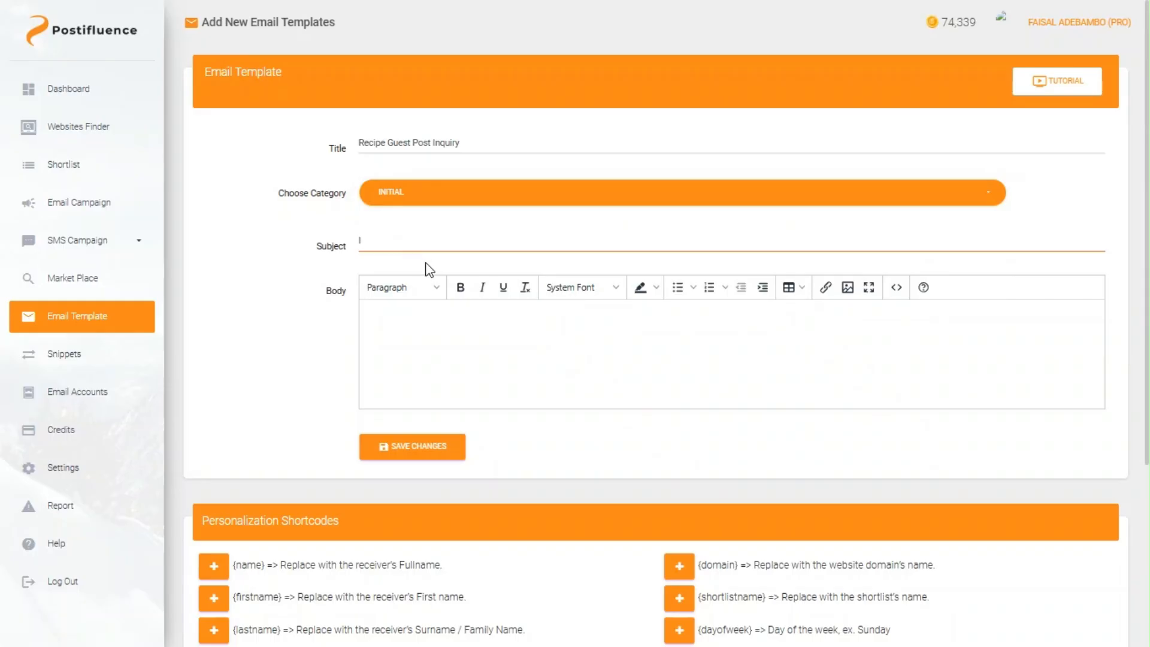
left_click(465, 280)
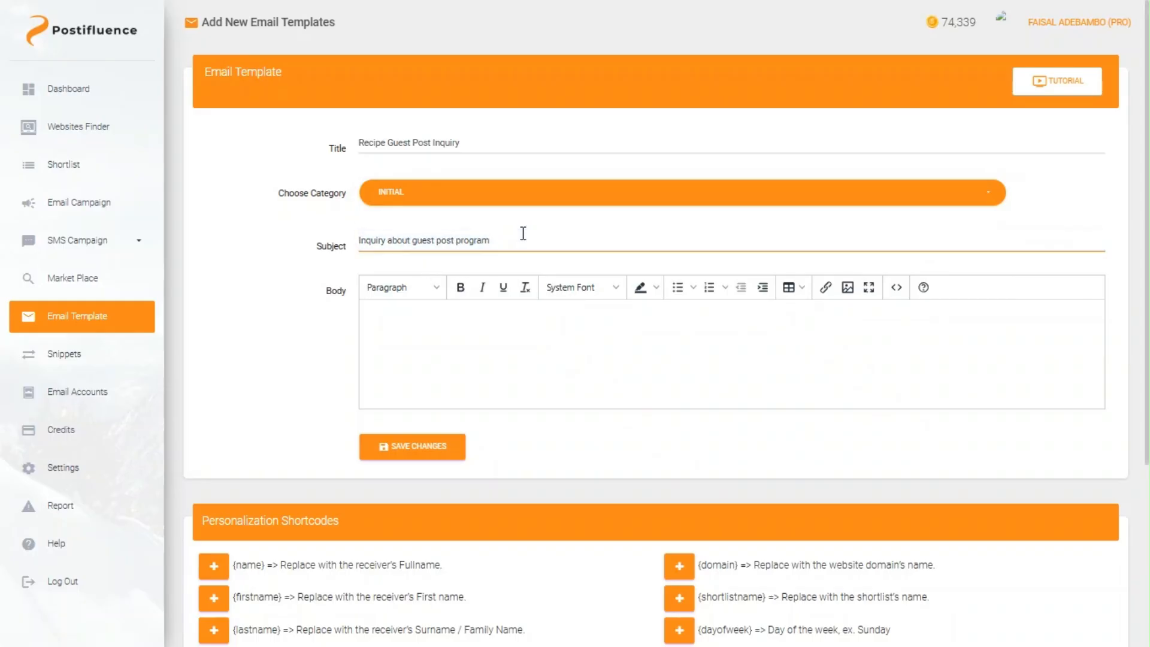
left_click(461, 353)
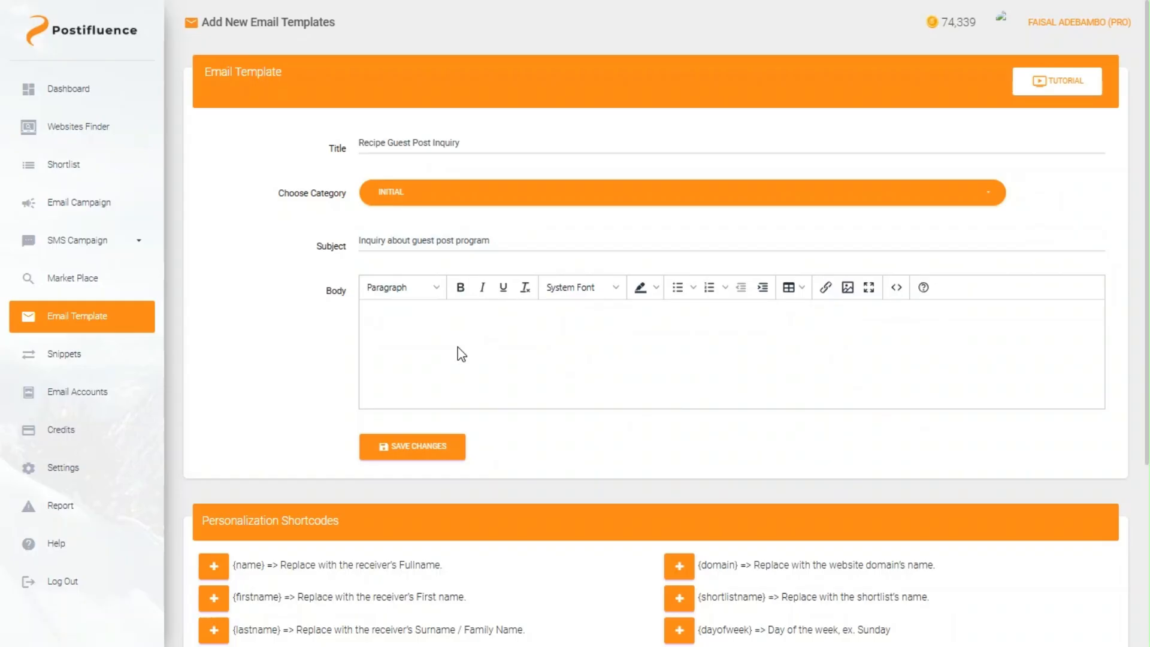
type("Hi")
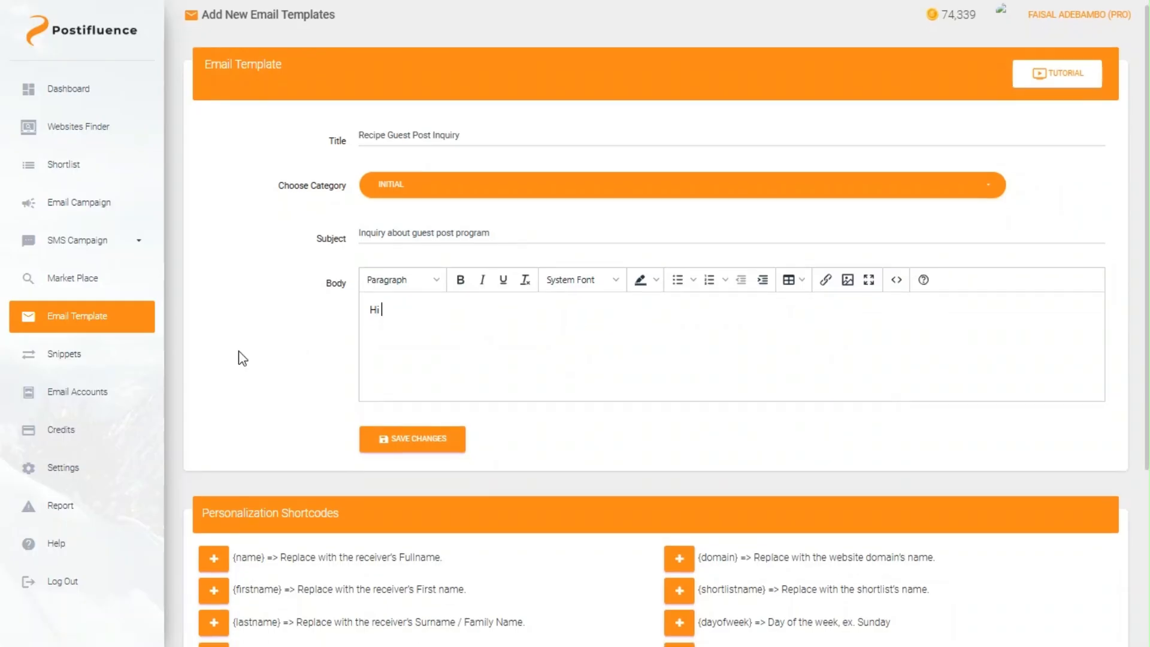
Step: Insert the {name} shortcode after Hi and paste the main introduction sentences
scroll(242, 358, "down", 2)
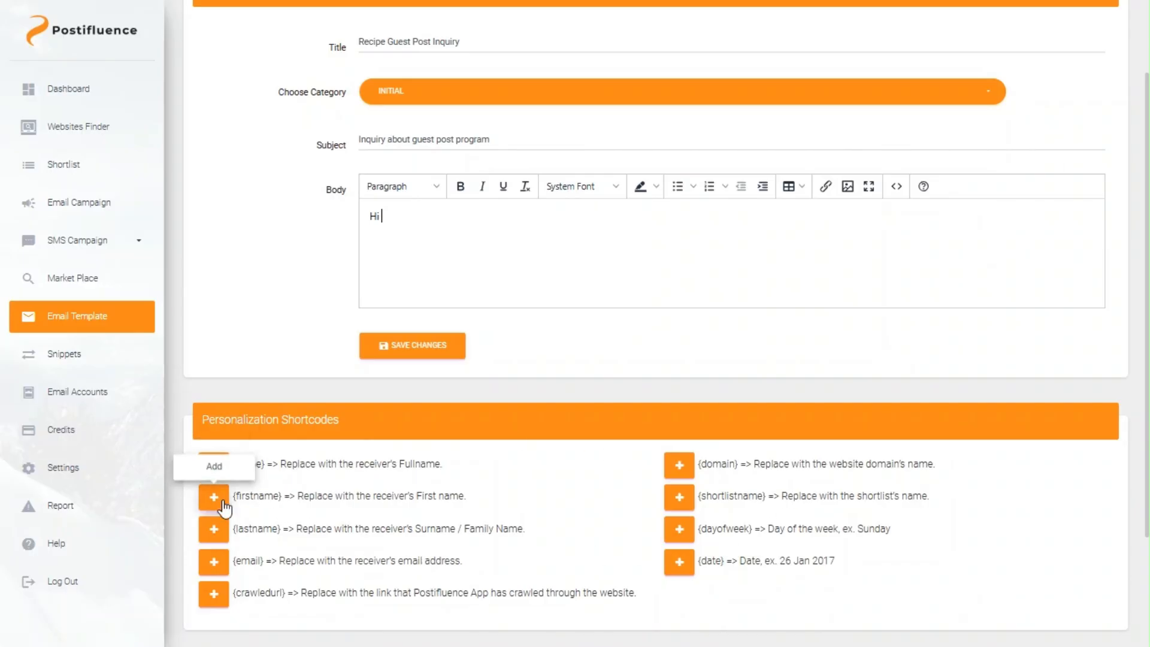
left_click(223, 468)
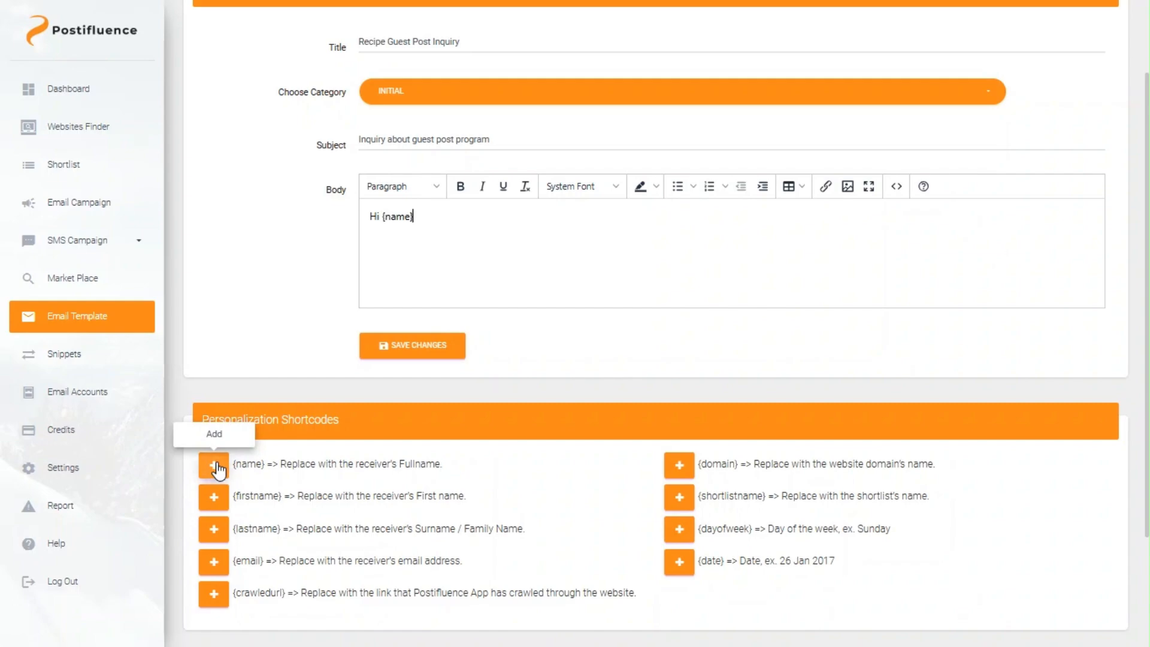
key("Return")
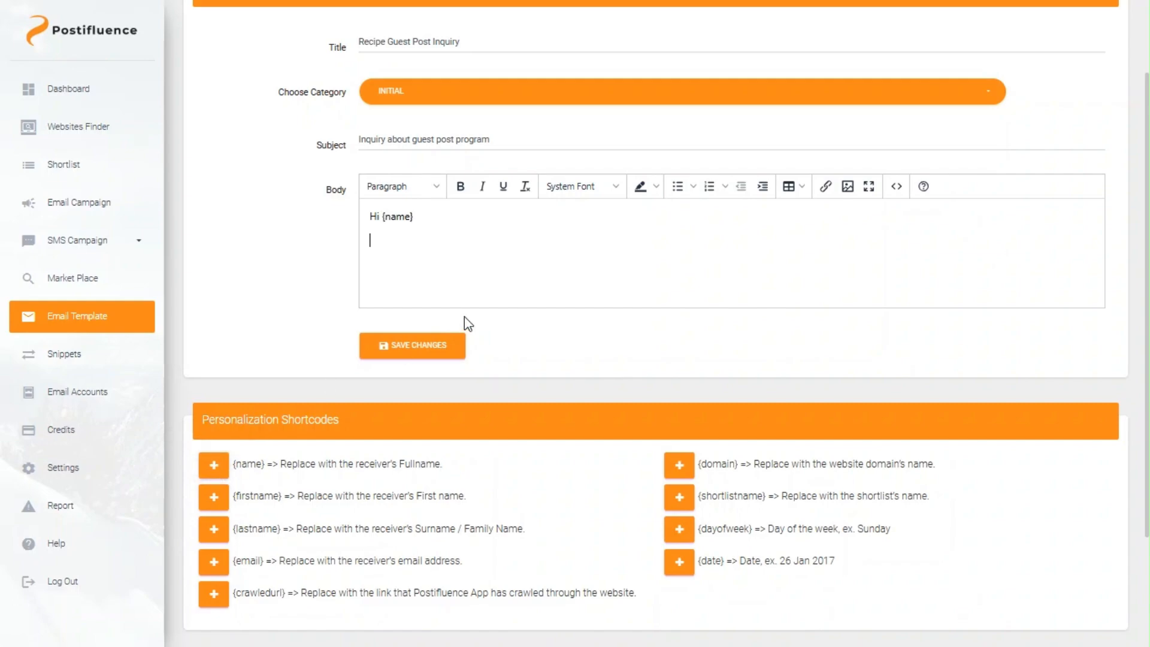
type("My name is Faisal, and I’m a big fan of the content you share. I always find your insights valuable and engaging. I wanted to reach out to inquire about the requirements or guidelines for contributing a guest post to")
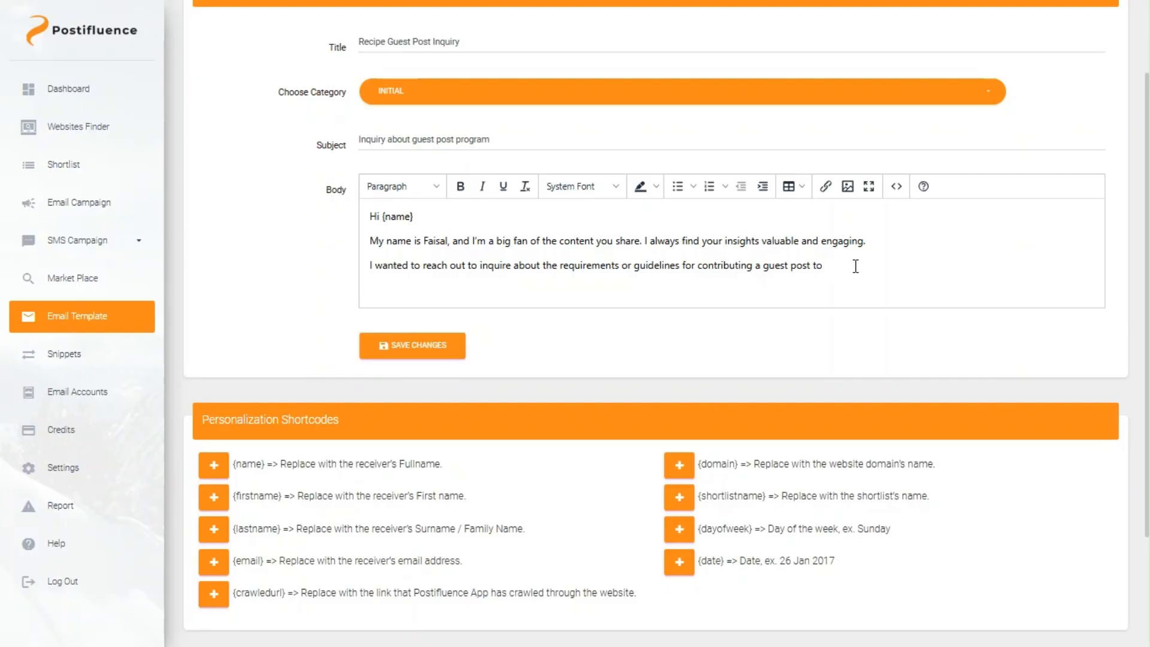
Step: Insert the {domain} shortcode after 'post to' and add a Best Regards sign-off with the sender's name
left_click(691, 473)
key("Return")
type("Best")
type(" Regar")
type("rds")
key("shift+Return")
type("Faisal")
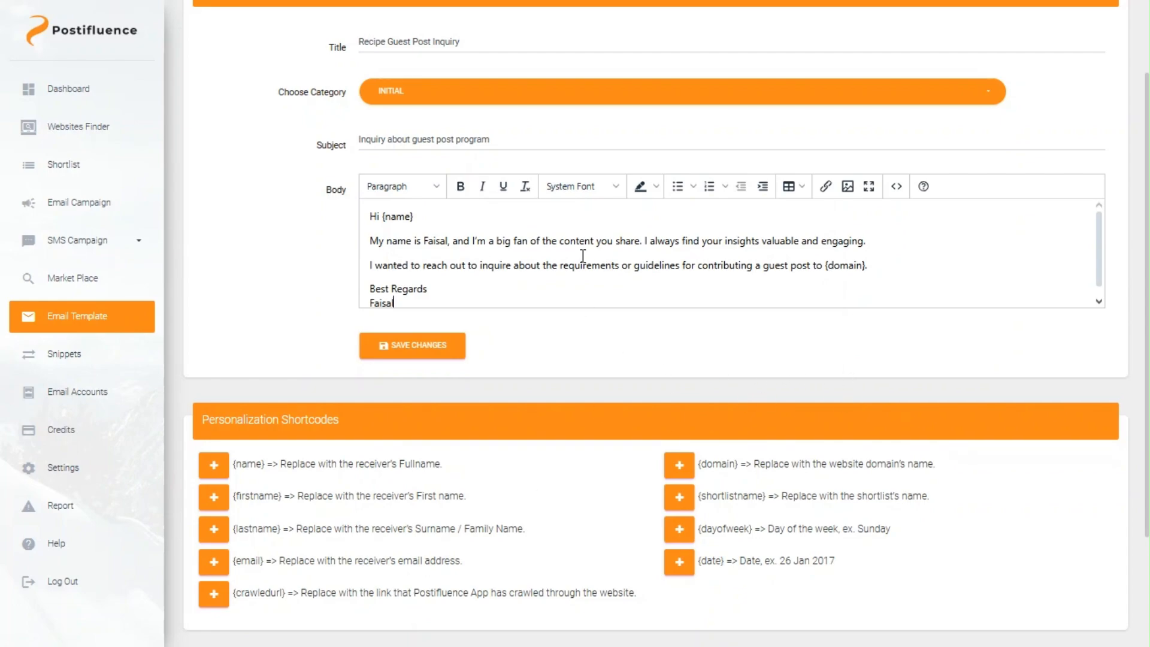
scroll(579, 239, "down", 1)
scroll(579, 239, "up", 1)
scroll(234, 249, "up", 1)
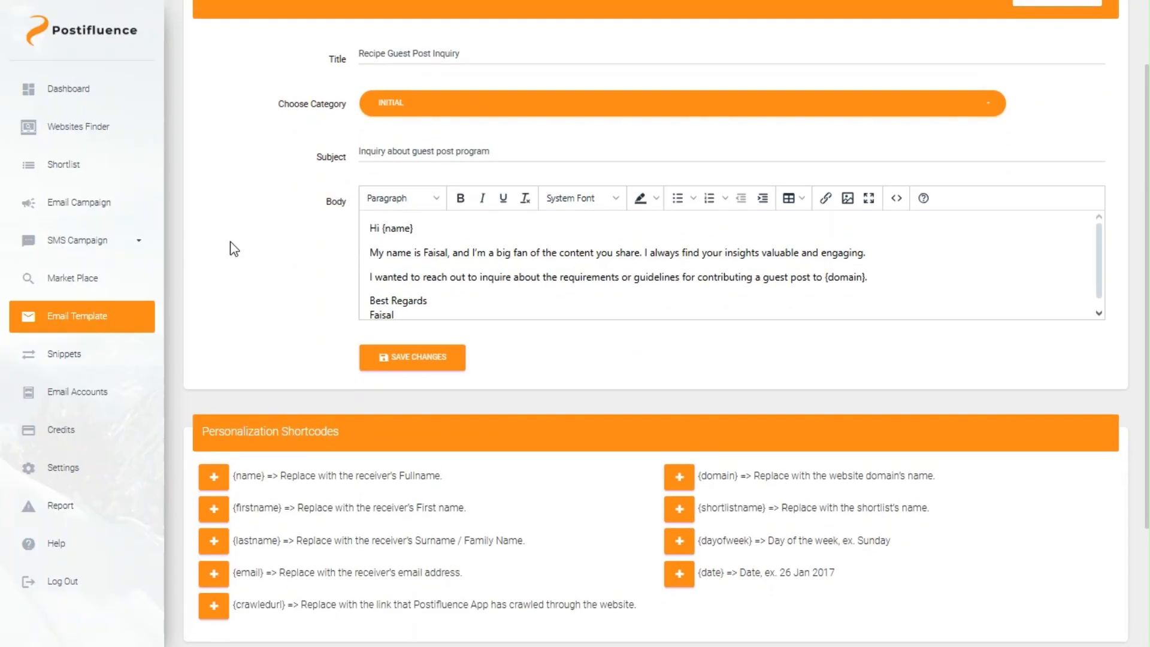
scroll(234, 248, "up", 3)
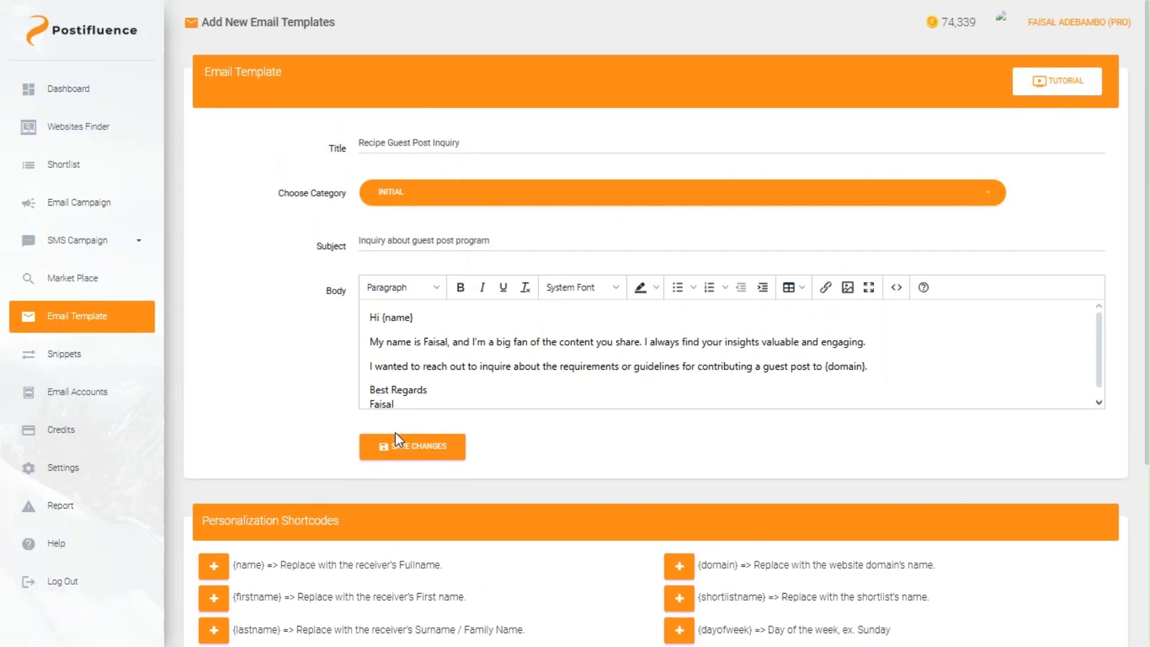
Step: Save Recipe Guest Post Inquiry, then start another template using Generate with AI
left_click(396, 460)
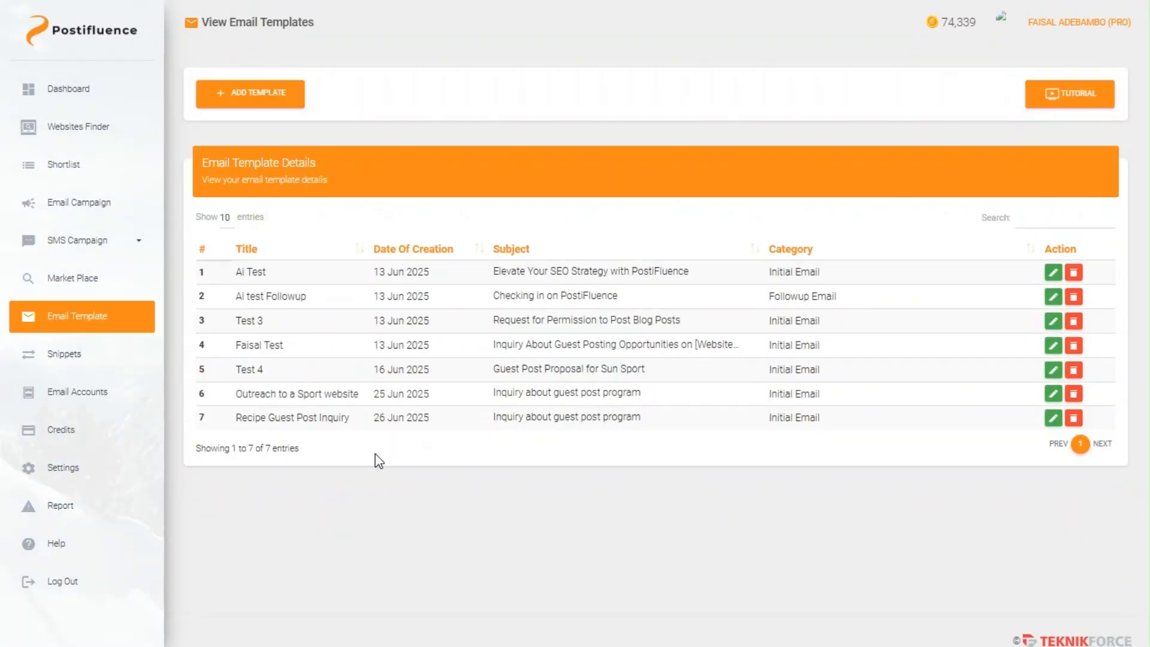
mouse_move(236, 417)
left_mouse_down()
mouse_move(389, 426)
mouse_move(238, 421)
left_mouse_up()
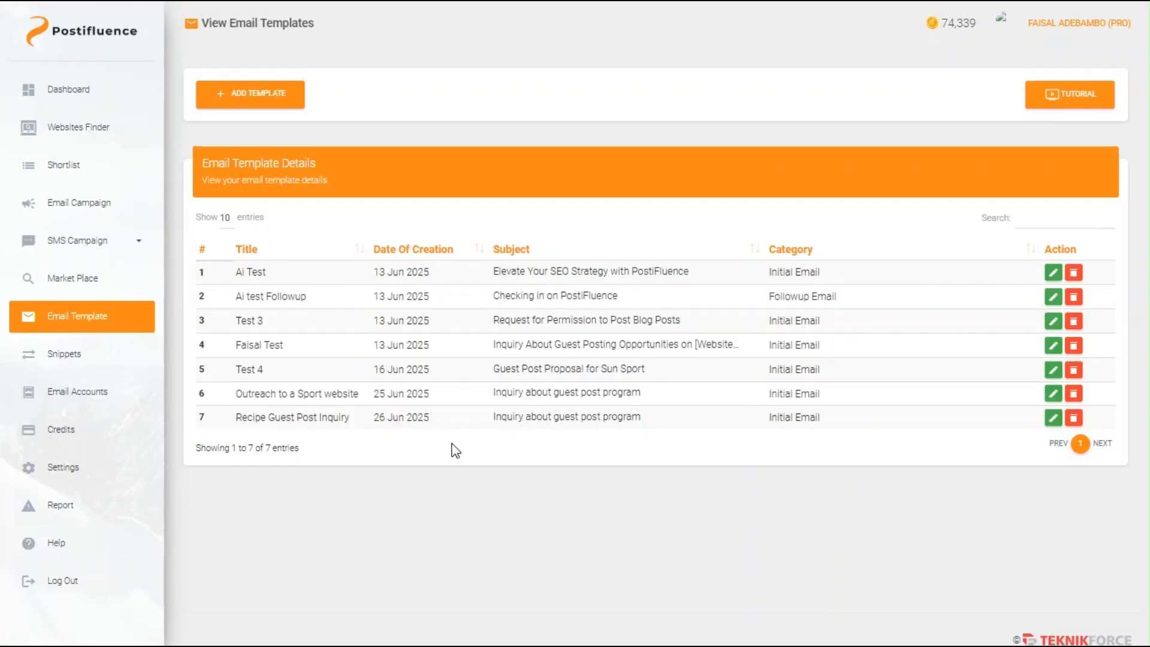
left_click(244, 95)
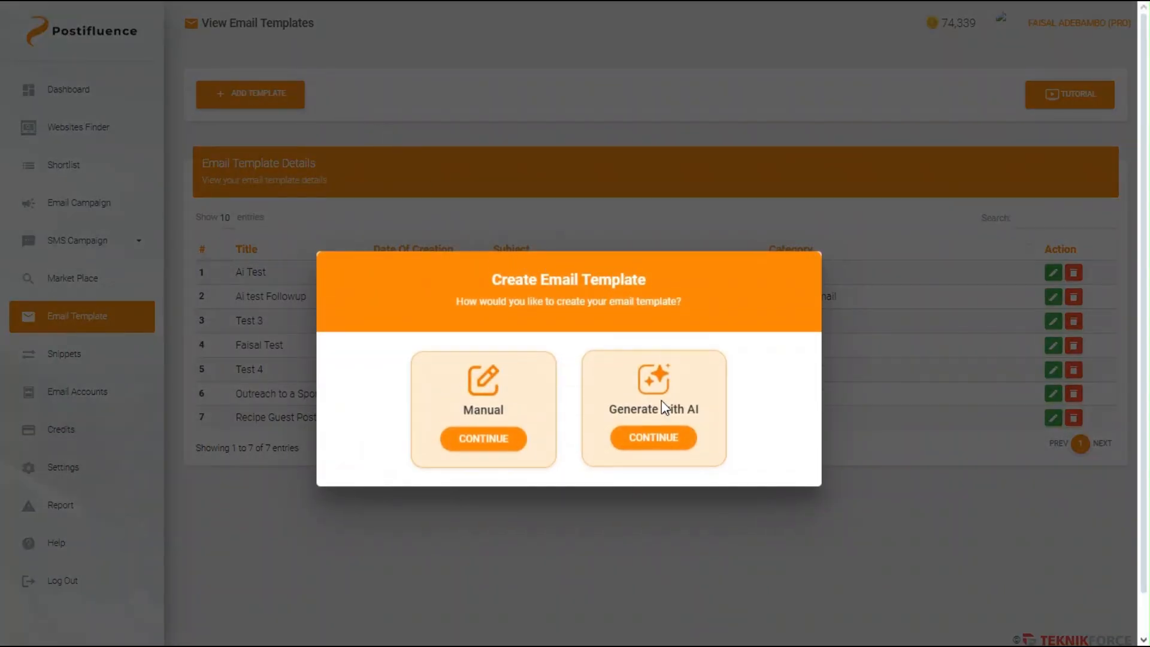
left_click(662, 436)
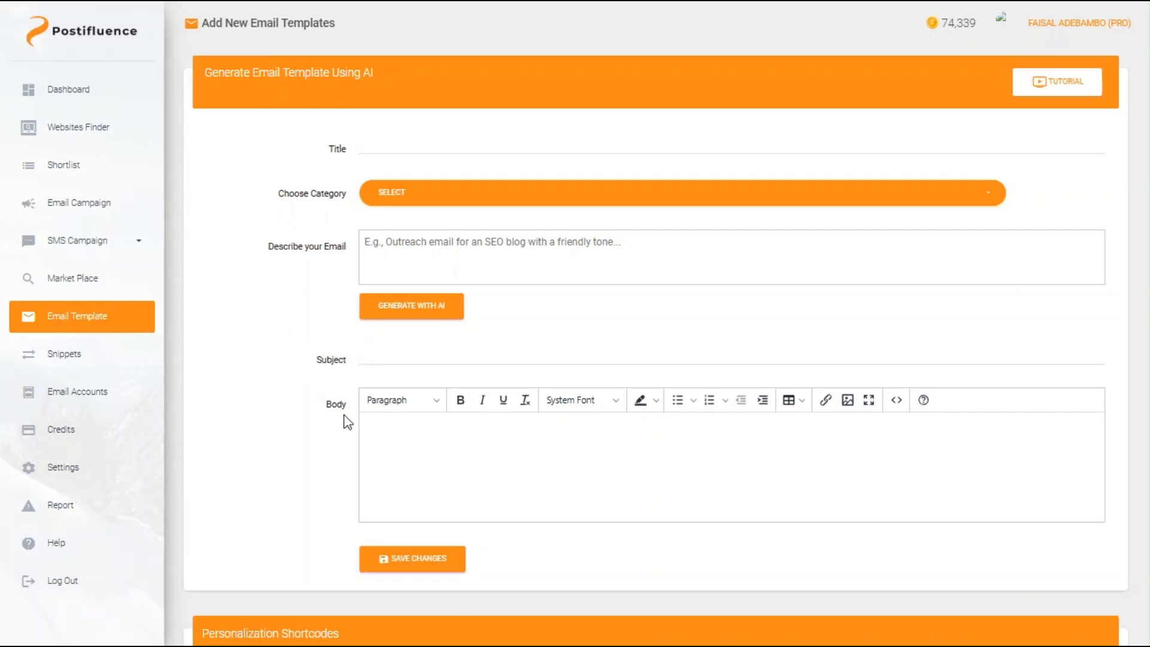
Step: Title the AI template 'Outreach For Tech' and set its category to Initial
mouse_move(268, 259)
left_mouse_down()
mouse_move(344, 264)
mouse_move(267, 272)
left_mouse_up()
left_click(362, 146)
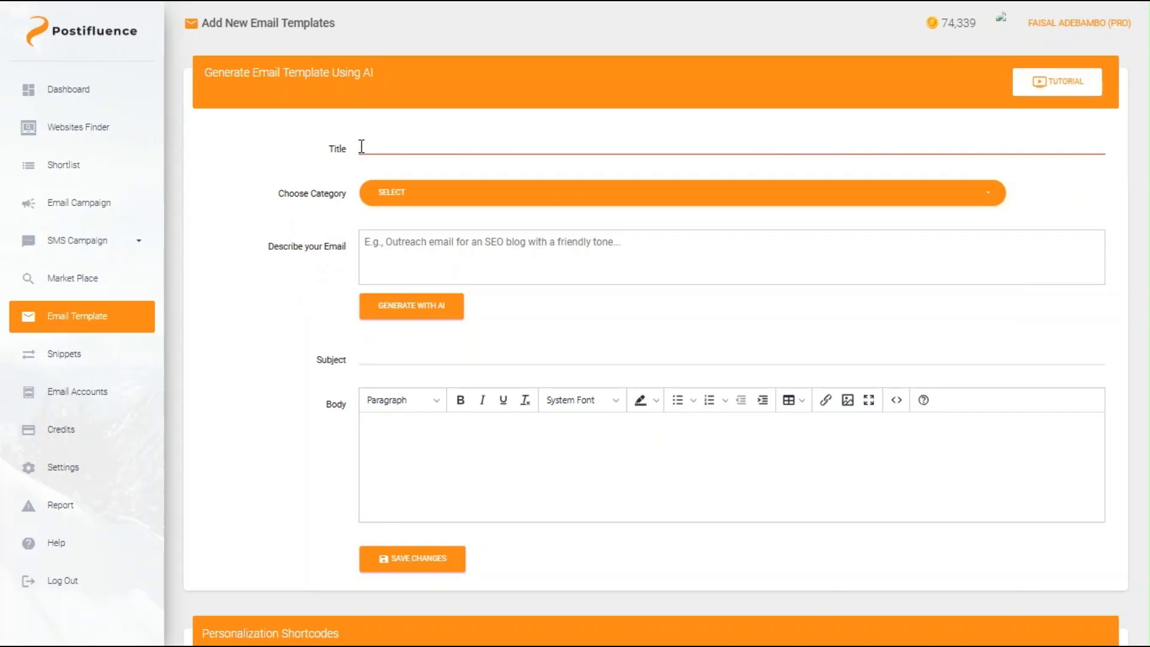
type("Out")
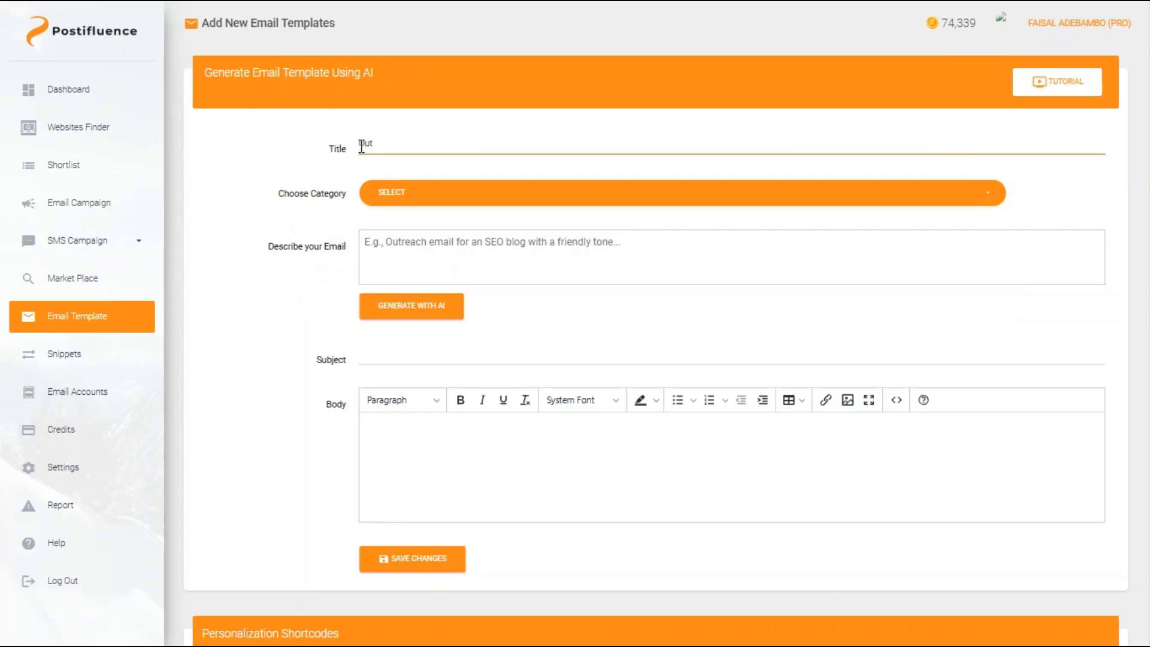
type("reach For Tech c")
left_click(383, 206)
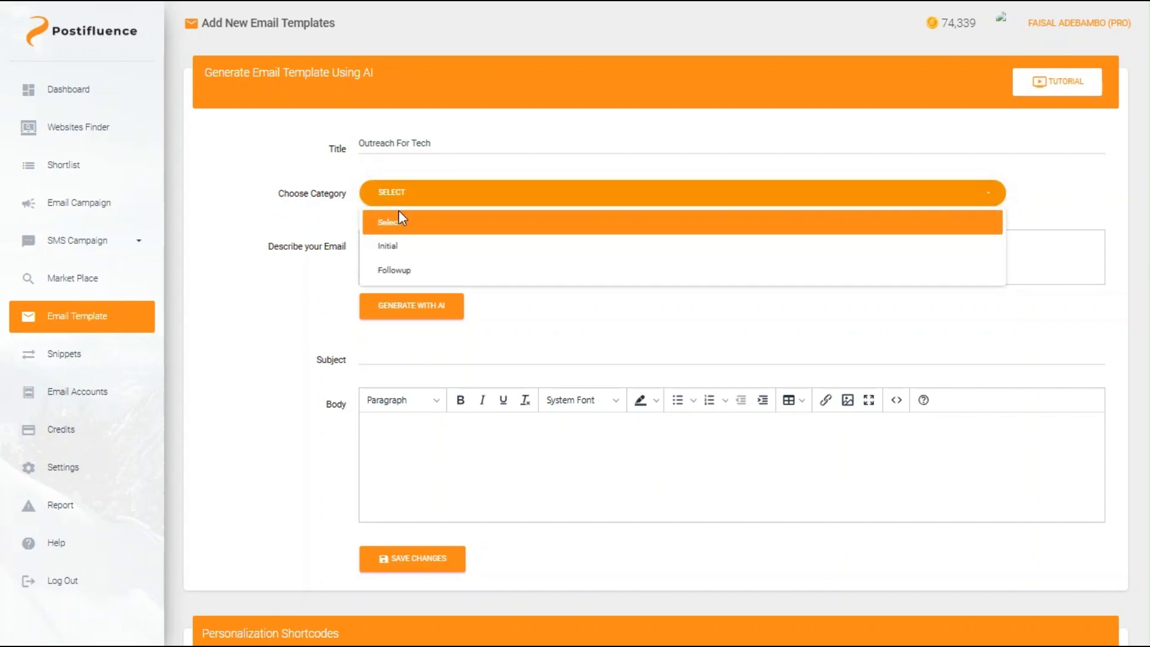
left_click(411, 256)
Step: Describe the email as a guest-post inquiry to a tech website owner who loves writing about technology
left_click(411, 248)
type("I need you to create an email asking about the requirements for accepting guest post")
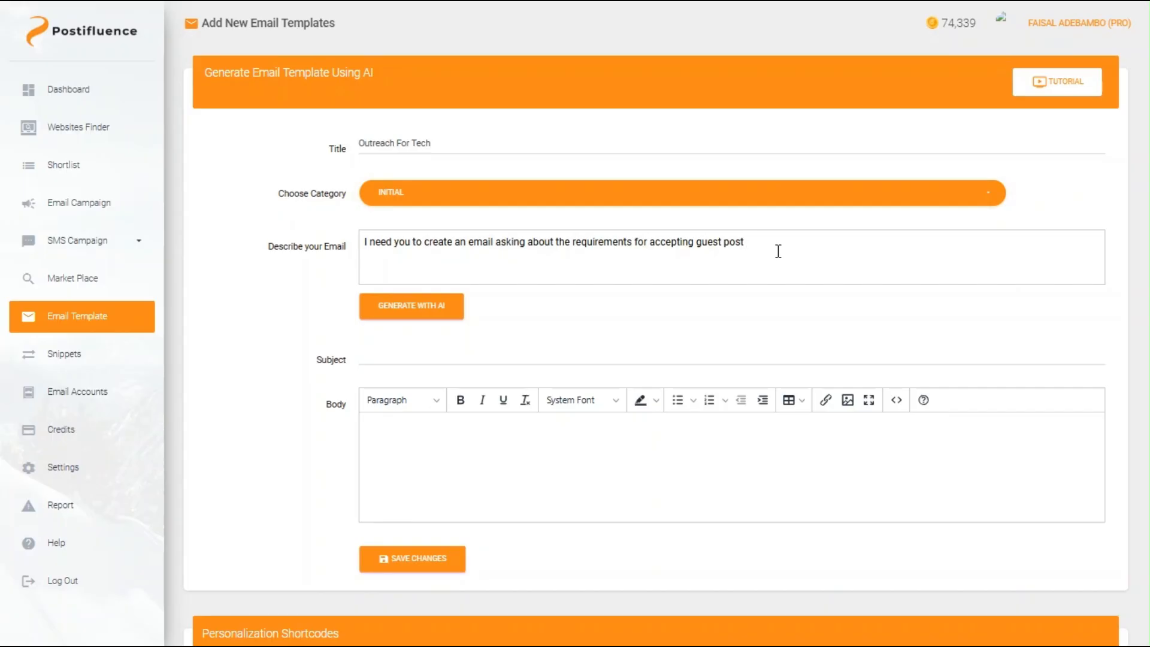
type("to a")
type(" website")
key("BackSpace")
key("BackSpace")
key("BackSpace")
key("BackSpace")
key("BackSpace")
key("BackSpace")
key("BackSpace")
type("tech website owner,")
type("expressing ")
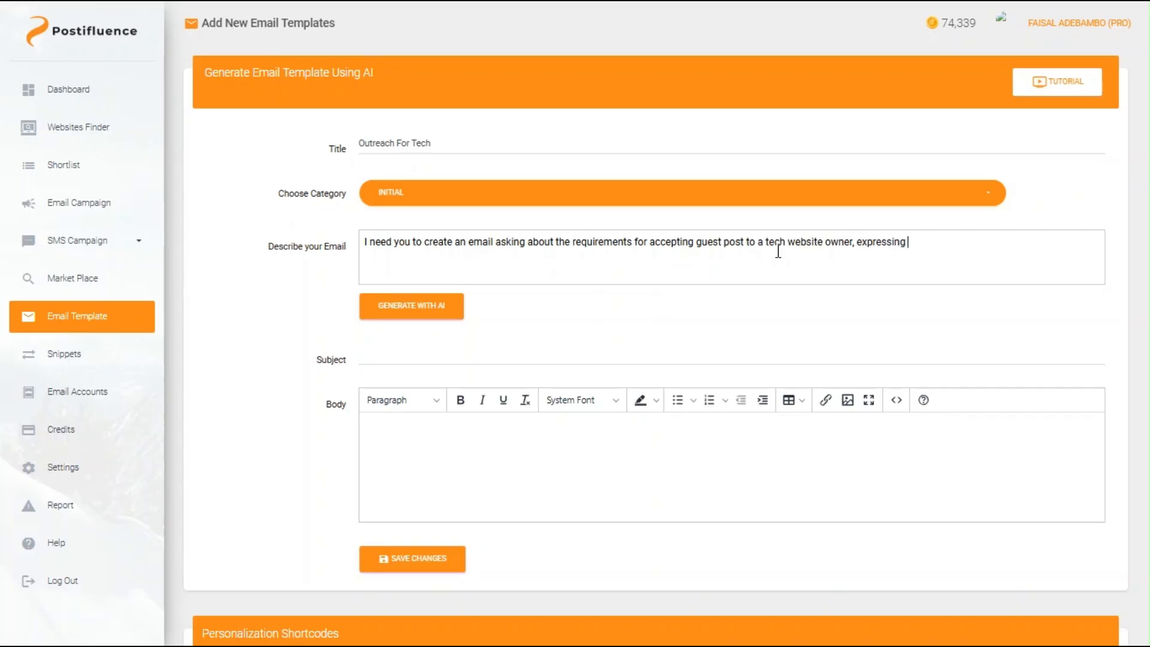
type("my love for tech and wr")
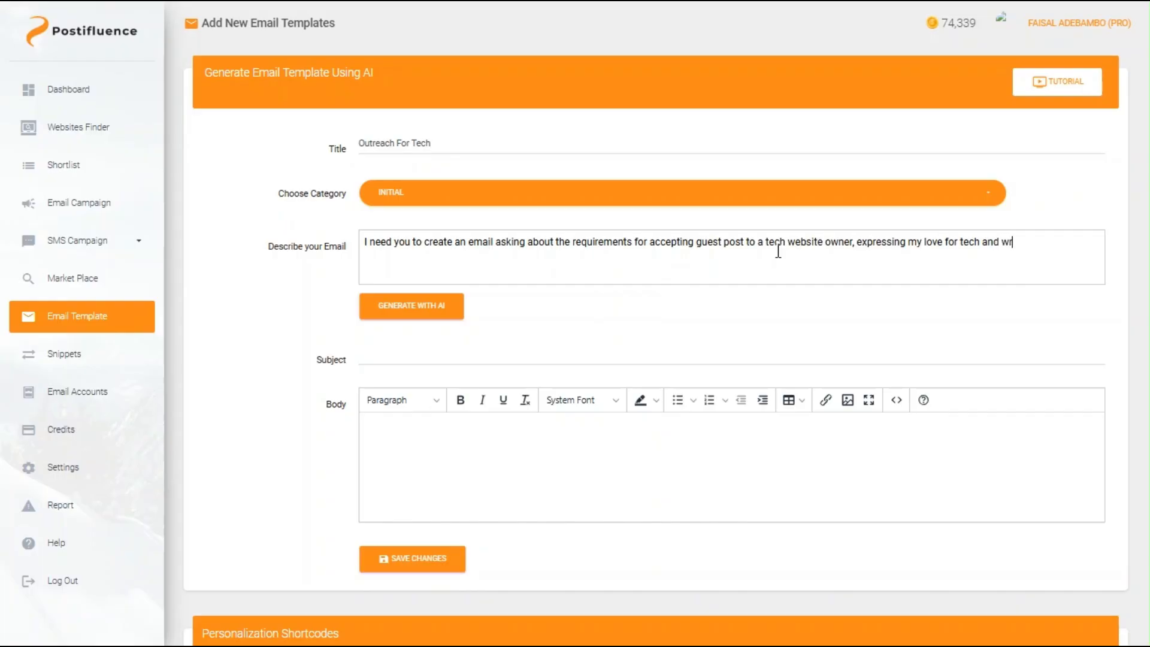
type("iting contents about tech")
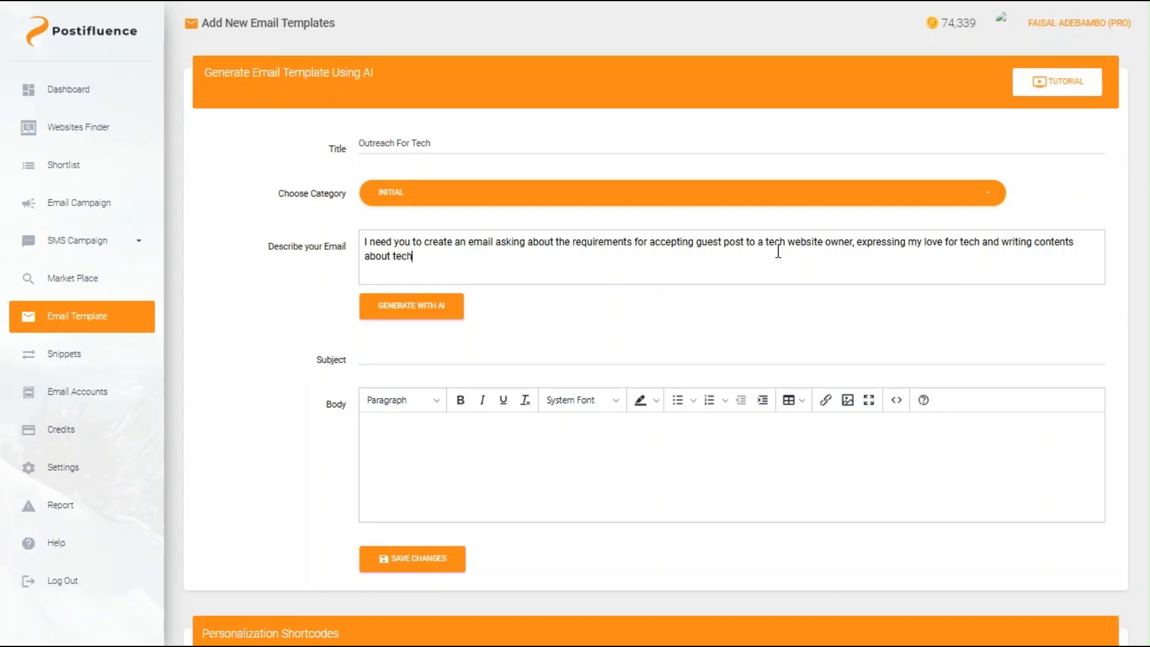
type("nologyies.")
Step: Generate the subject 'Inquiry About Guest Posting on {domain}' and the body with AI, then review it
left_click(427, 304)
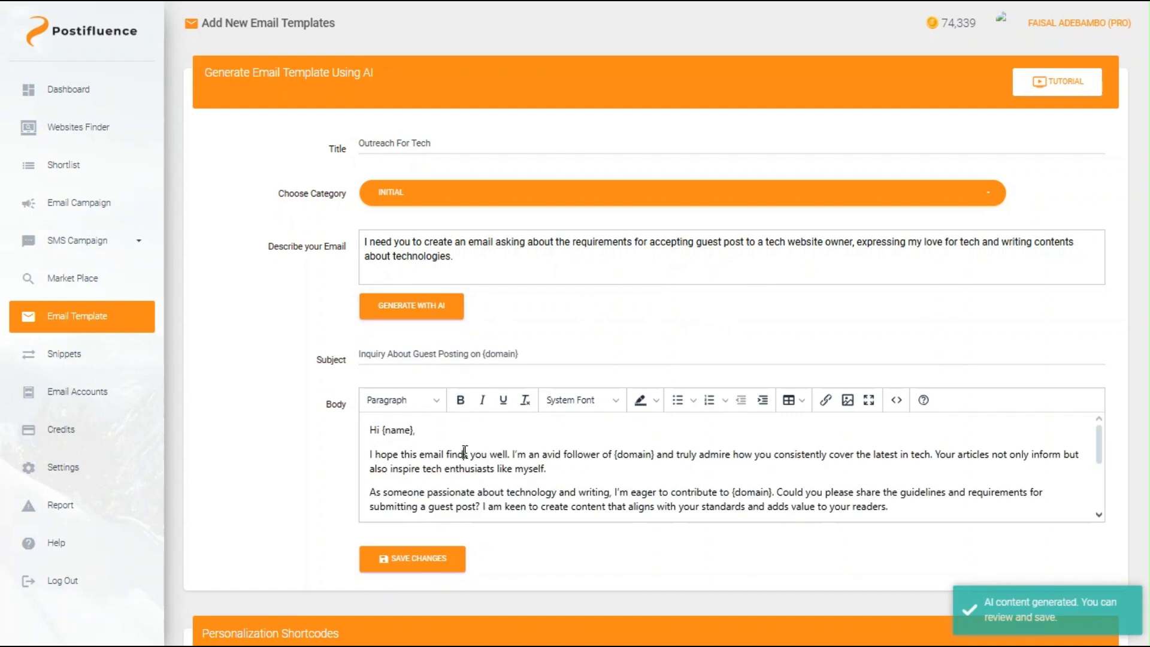
scroll(464, 450, "down", 1)
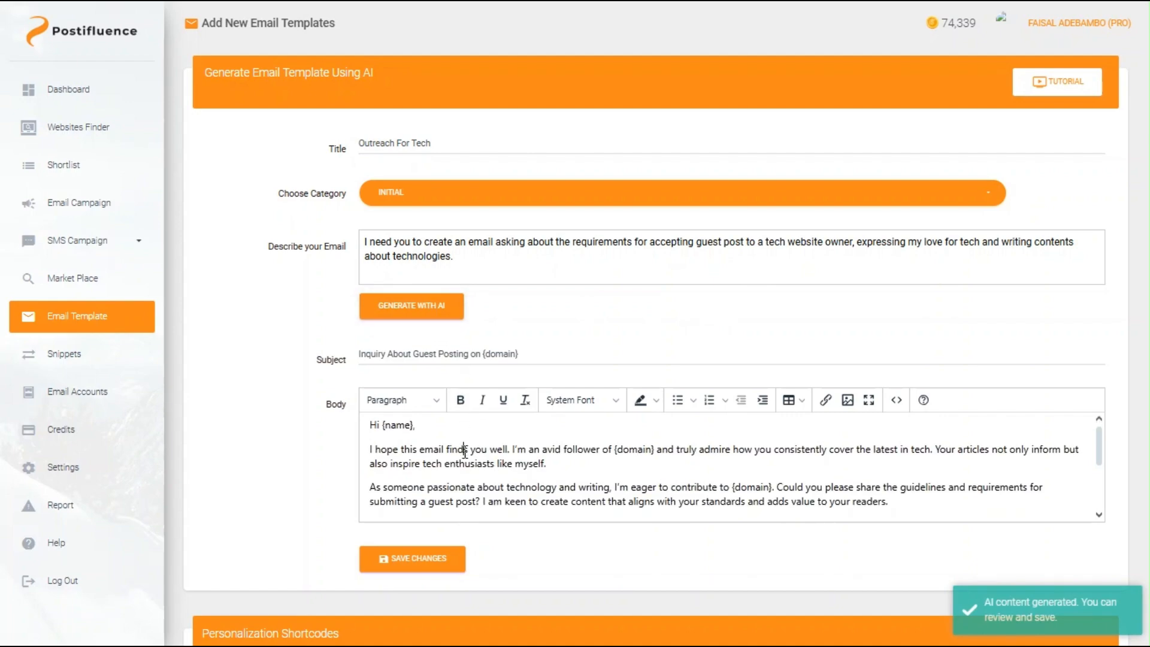
scroll(465, 450, "down", 1)
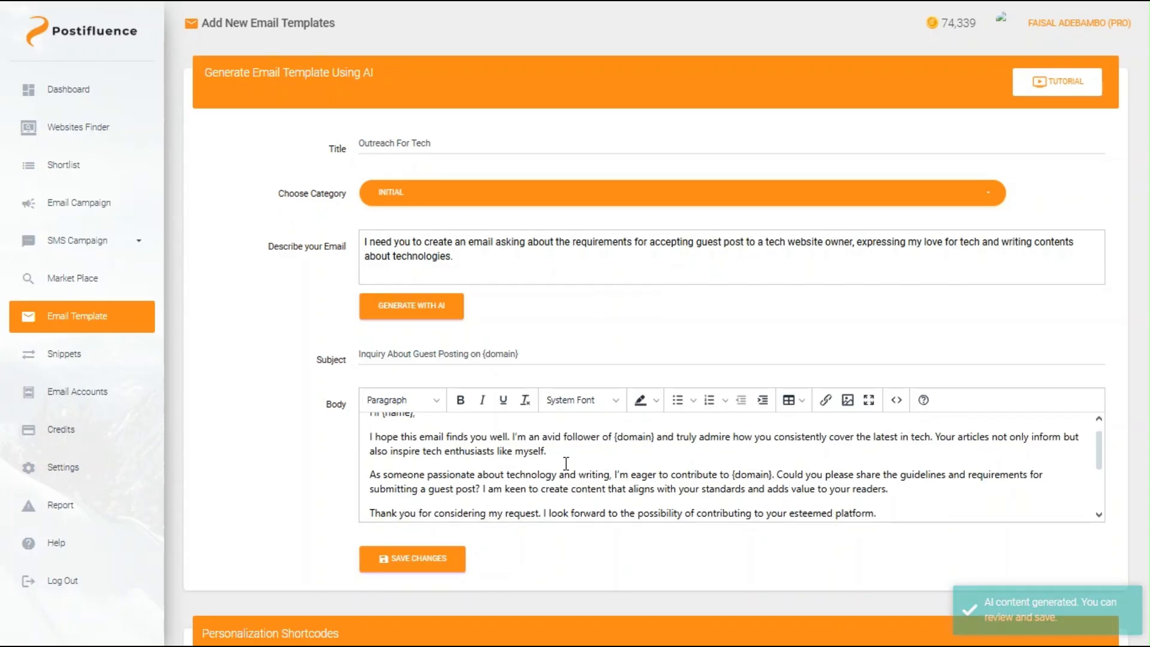
scroll(566, 463, "down", 3)
scroll(566, 463, "down", 4)
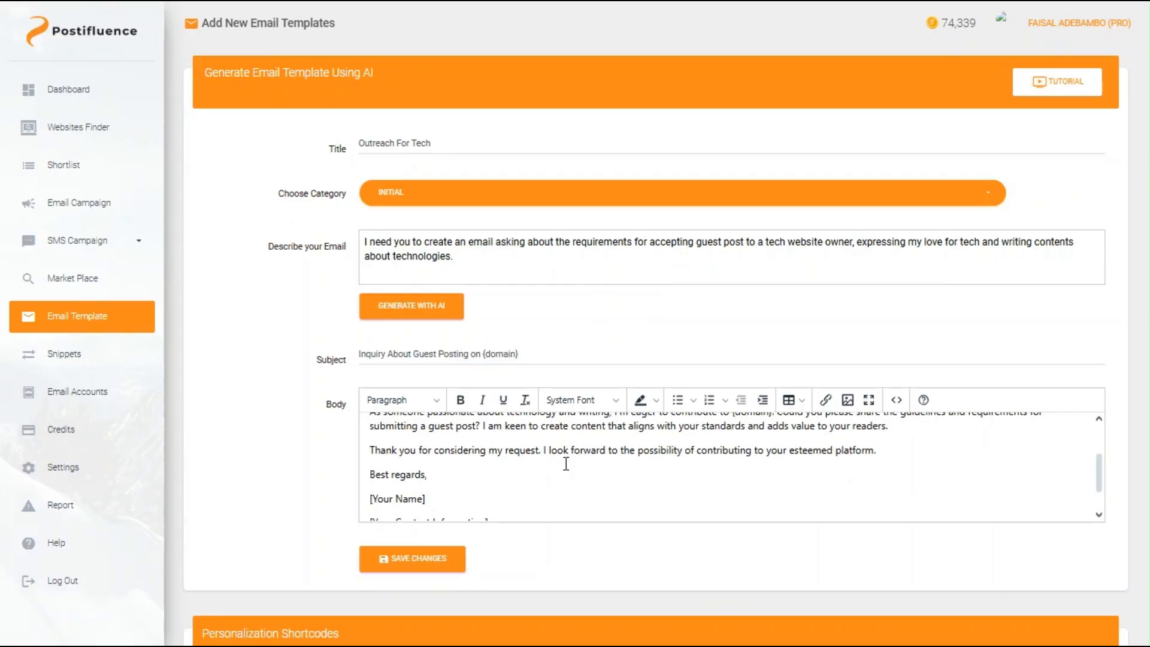
scroll(565, 463, "up", 5)
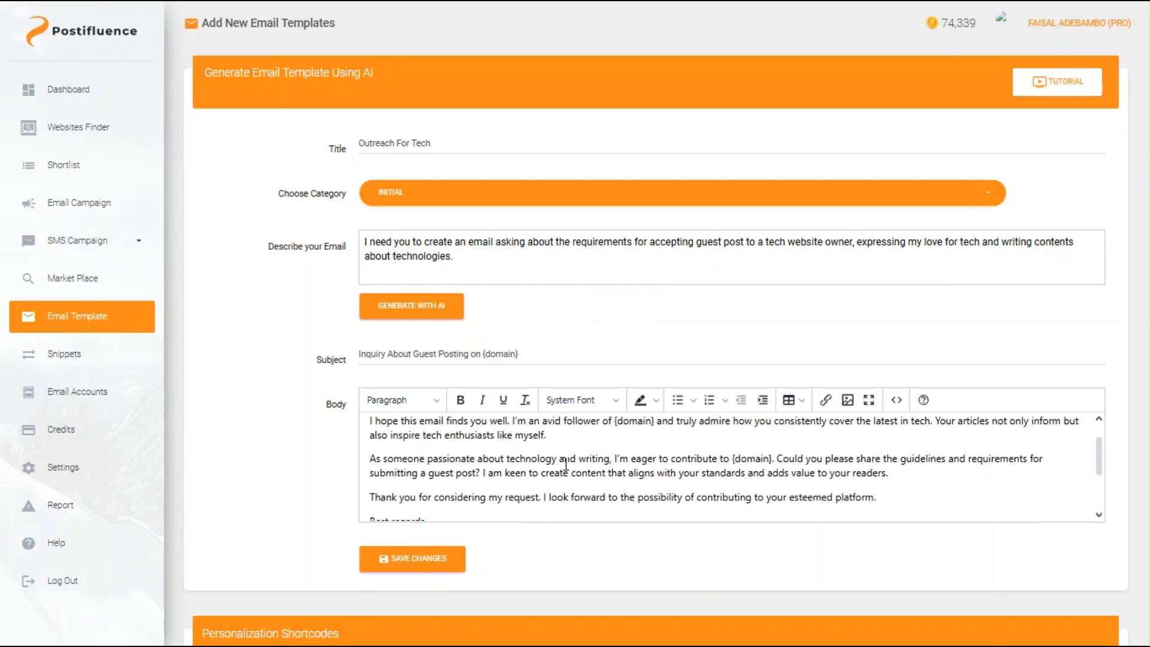
Step: Replace the [Your Name] placeholder in the signature with the sender's name
scroll(633, 478, "down", 3)
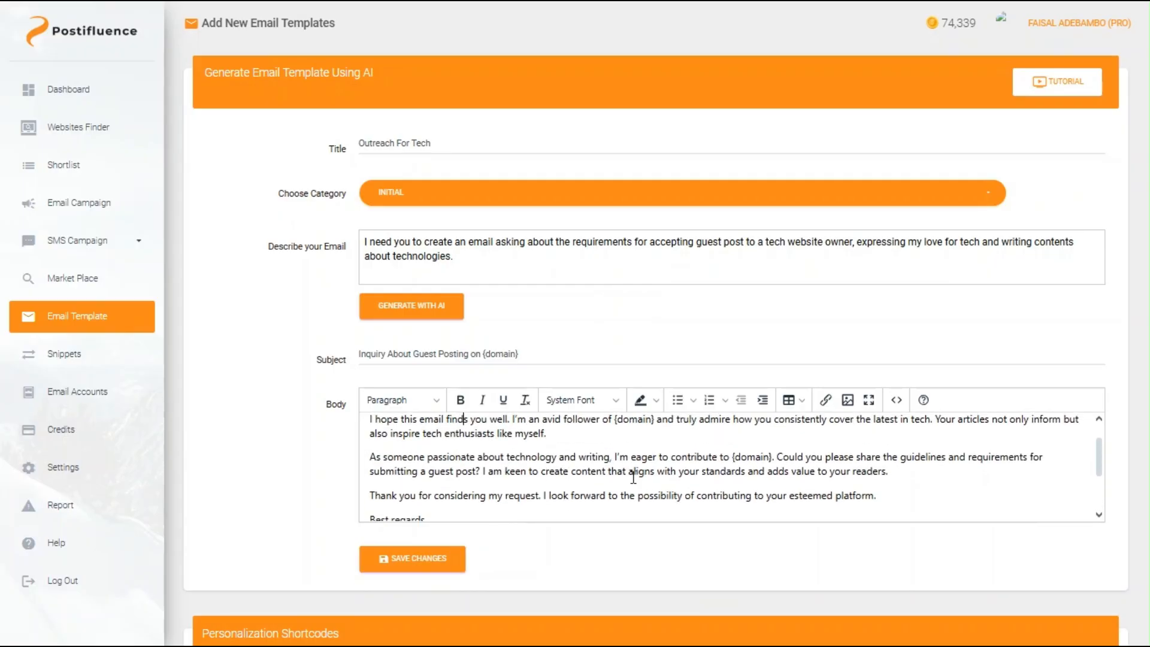
scroll(633, 478, "down", 3)
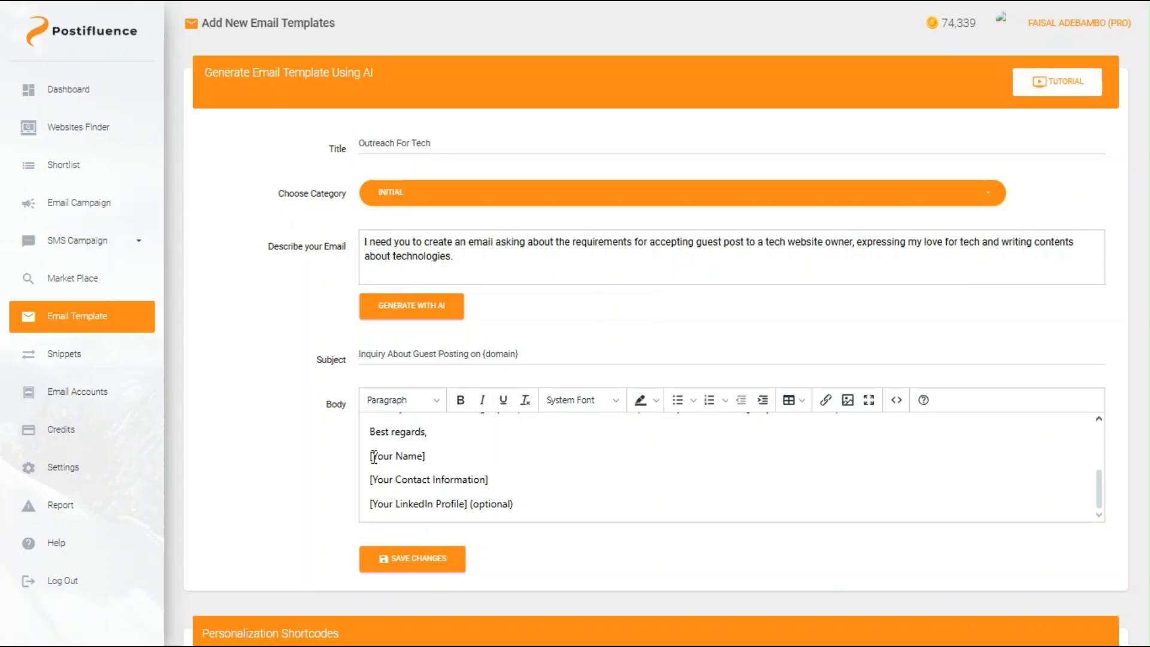
left_click_drag(369, 456, 428, 458)
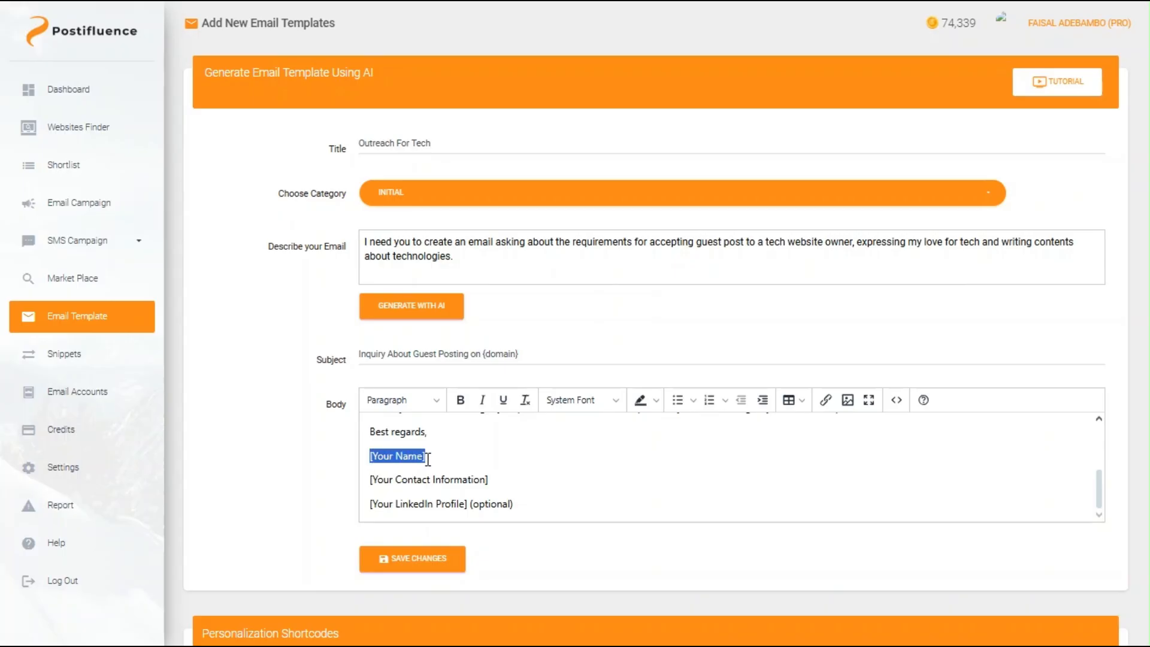
key("BackSpace")
type("Faisal")
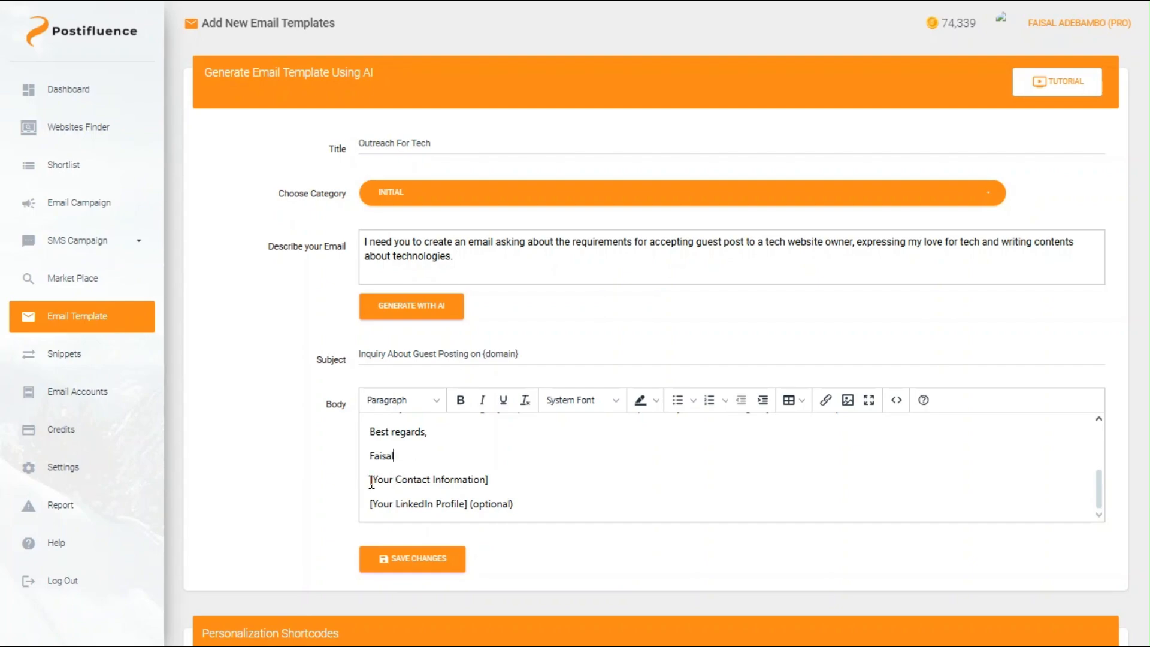
Step: Delete the contact information and LinkedIn placeholder lines from the body
left_click_drag(370, 479, 494, 481)
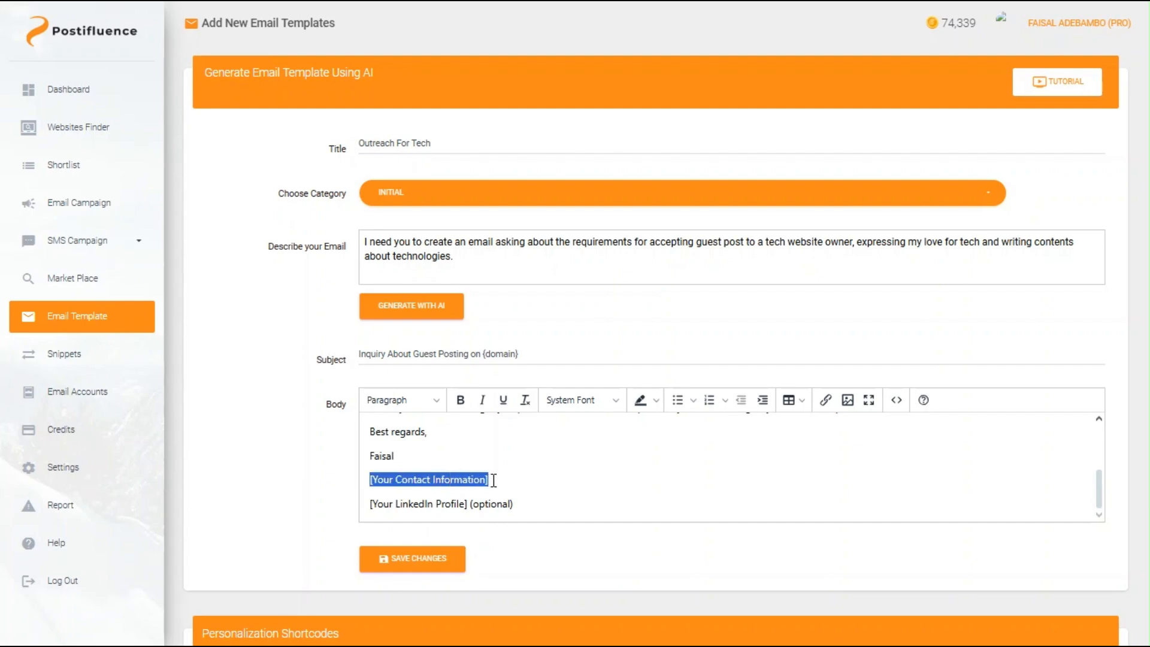
key("BackSpace")
type("O")
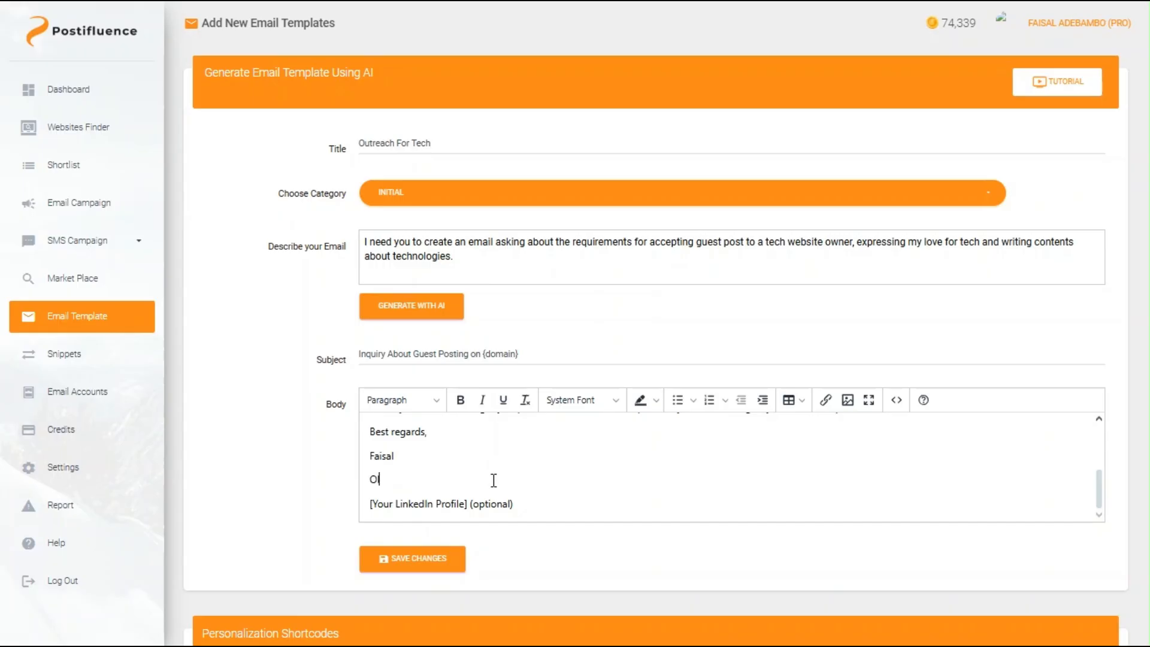
key("BackSpace")
key("BackSpace")
key("BackSpace")
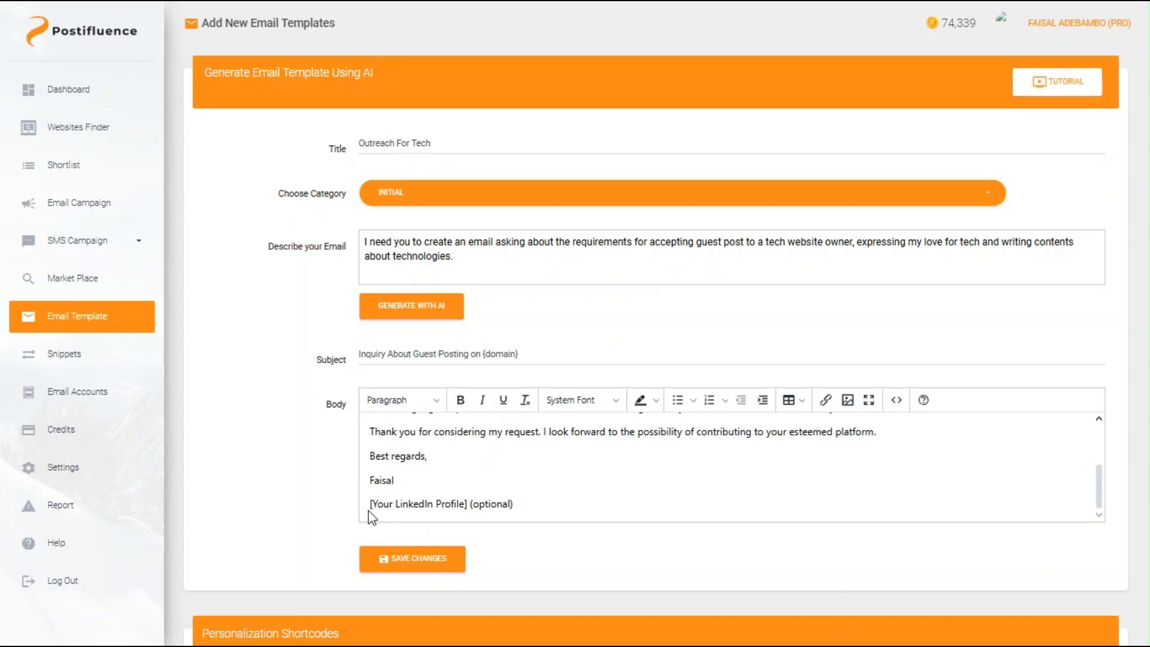
left_click_drag(369, 504, 531, 501)
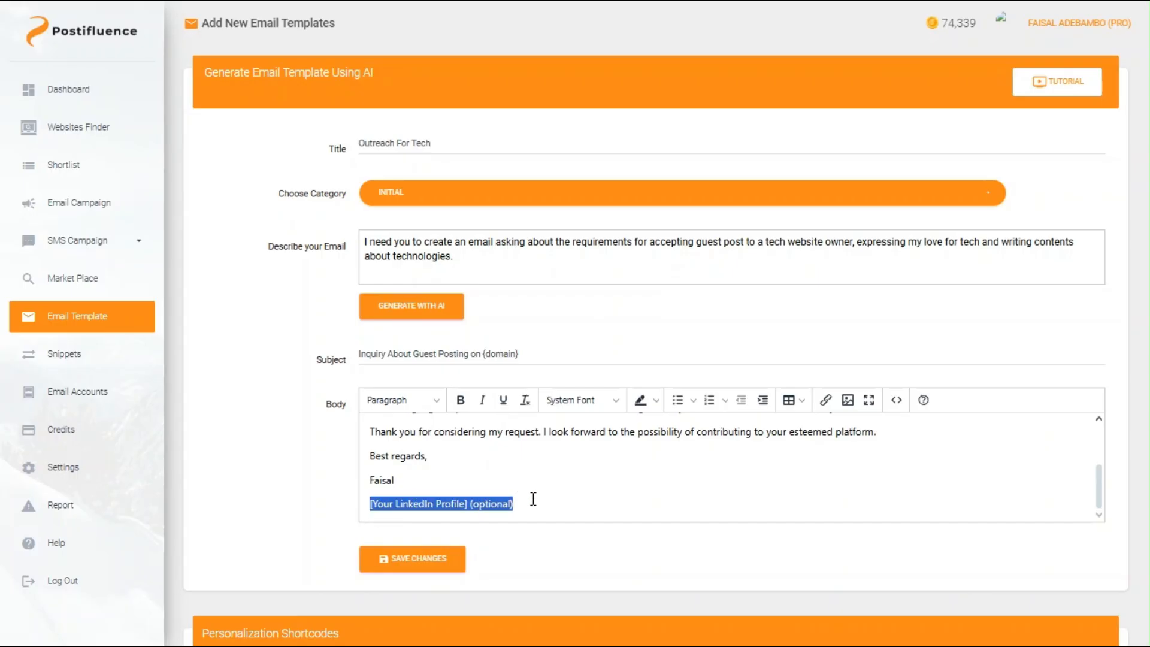
key("BackSpace")
key("BackSpace")
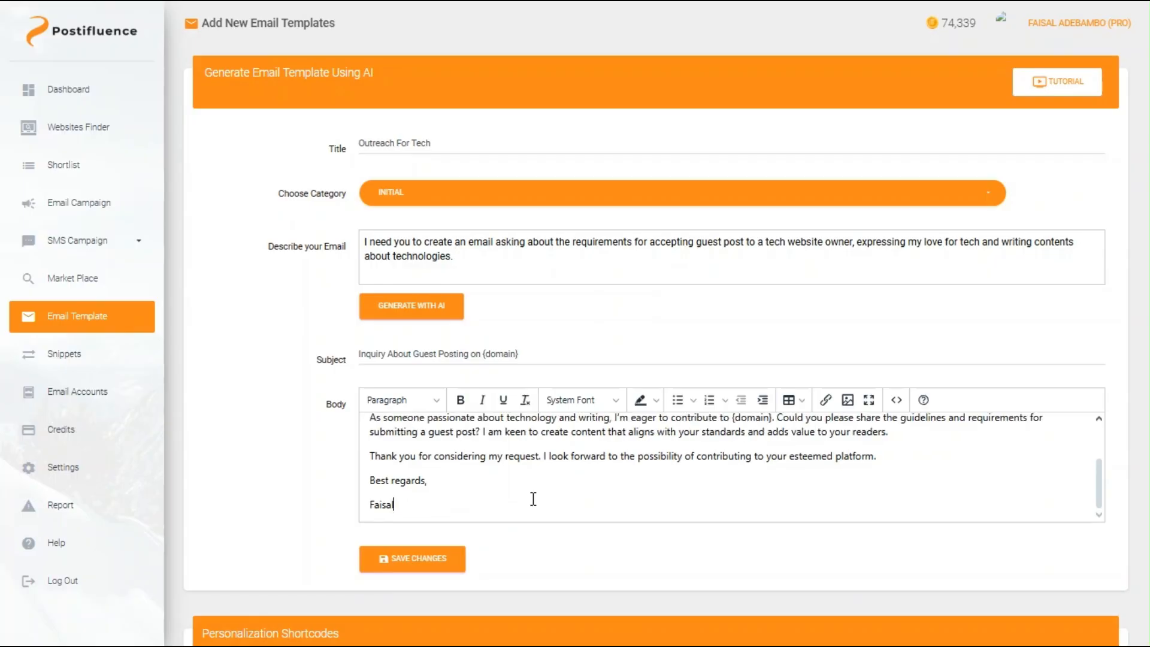
Step: Save the Outreach For Tech template so it appears as the eighth list entry
scroll(533, 498, "up", 3)
scroll(534, 498, "down", 3)
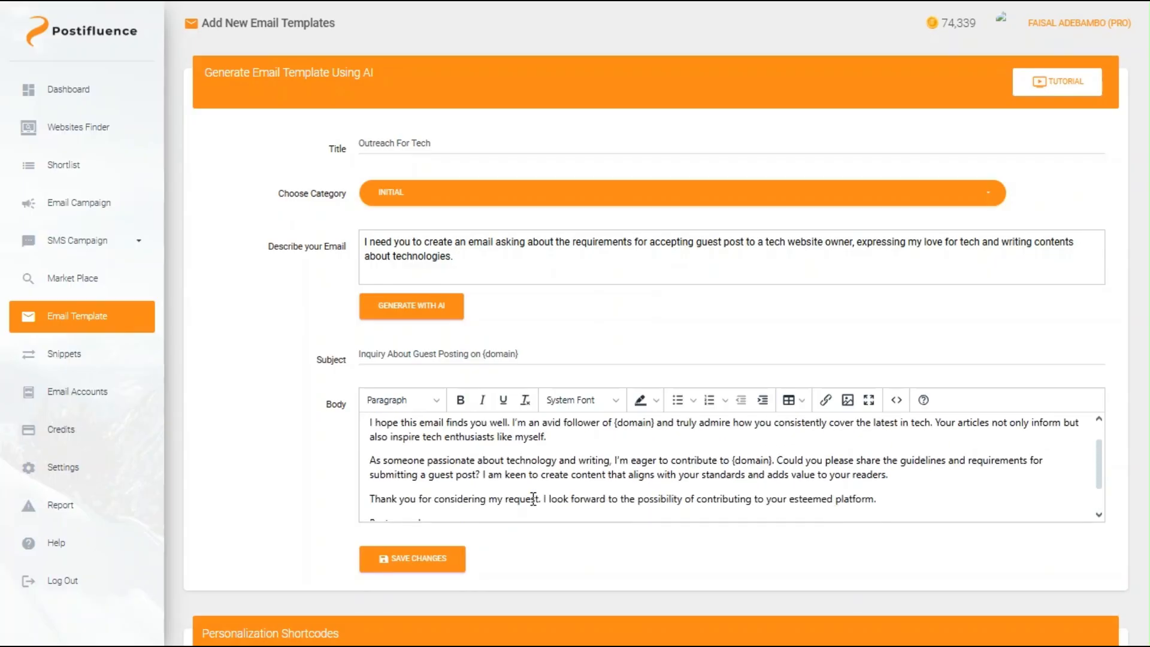
scroll(533, 499, "up", 3)
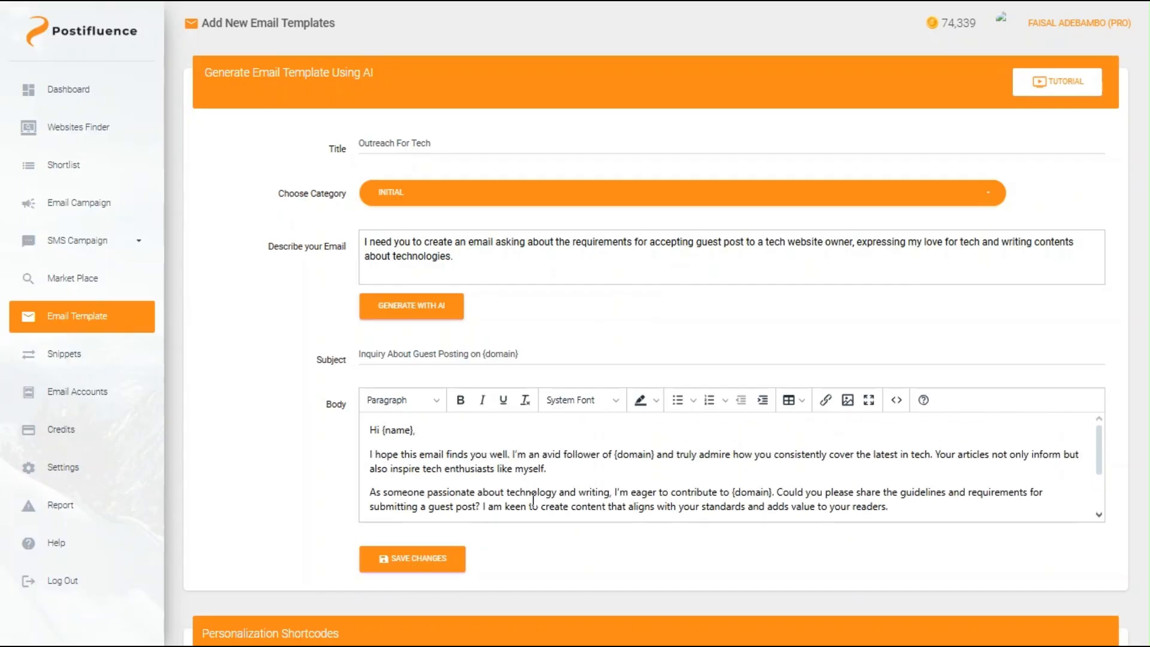
scroll(293, 469, "down", 5)
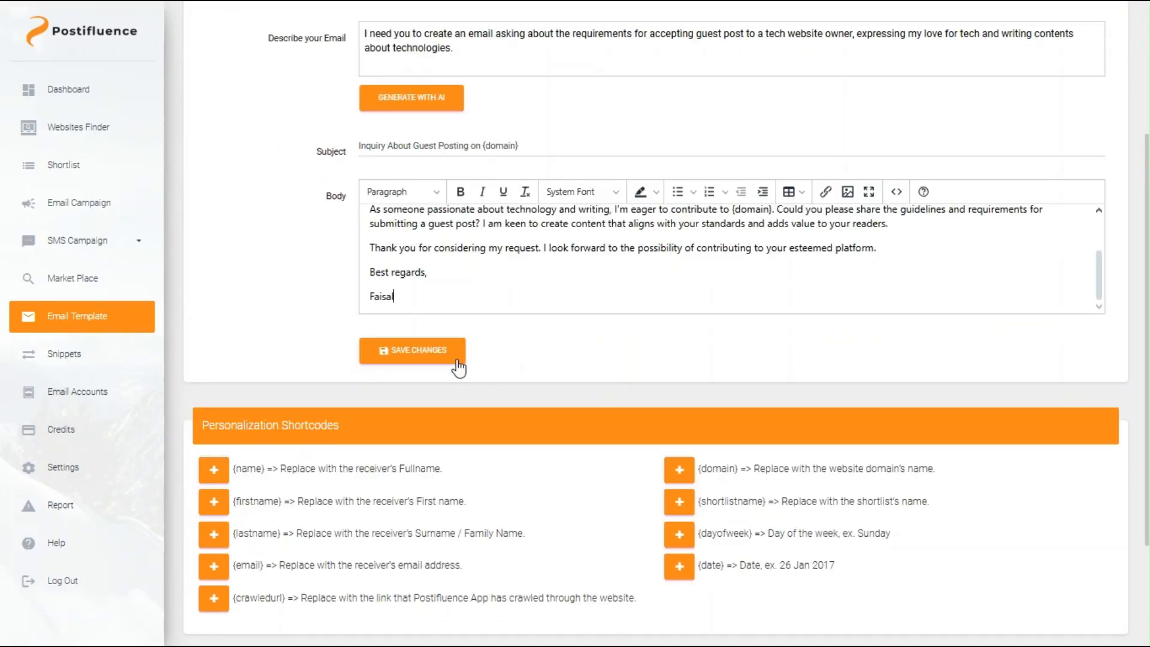
left_click(446, 360)
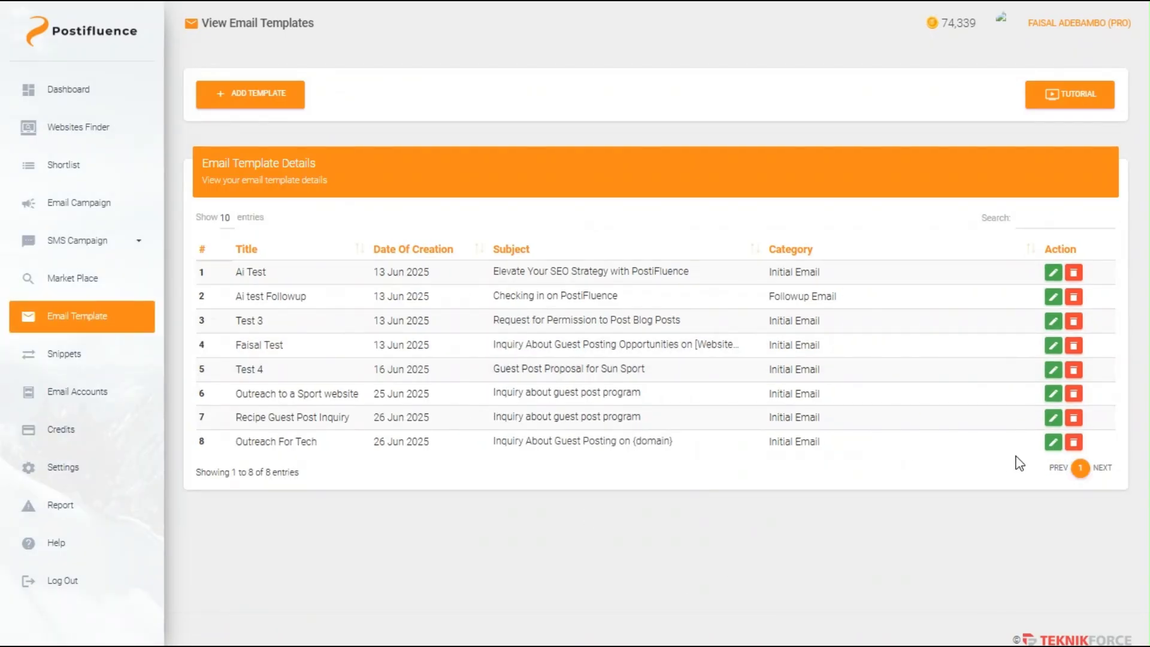
Step: Open the Outreach For Tech template in row 8 for editing
left_click(1051, 446)
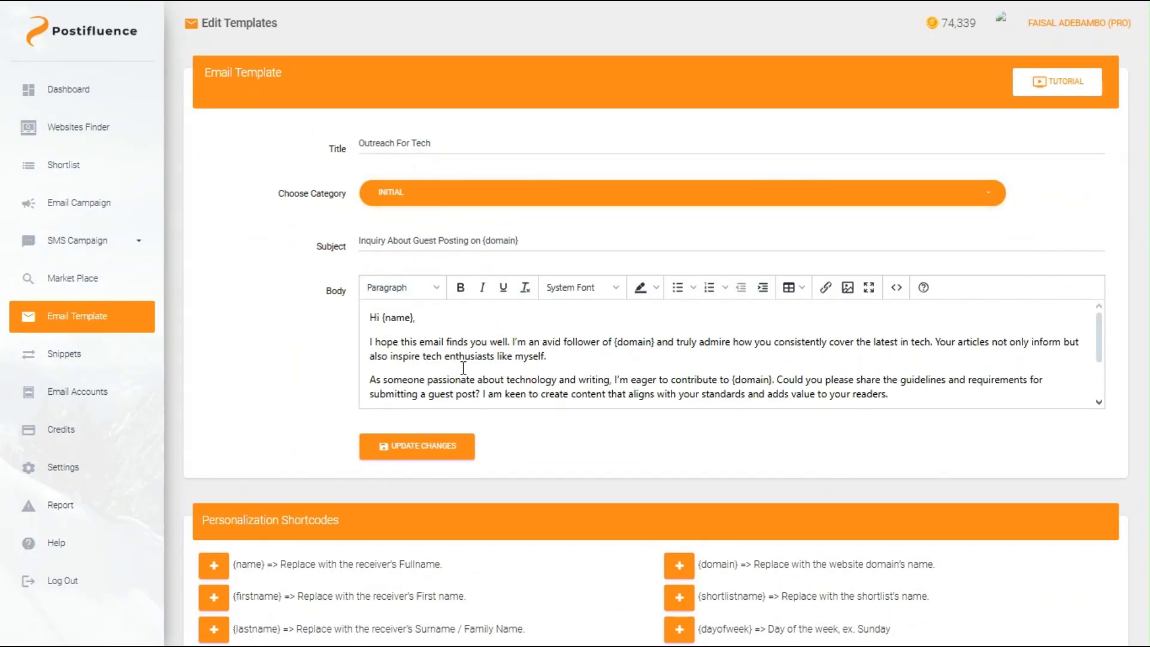
Step: Add the sender's e-mail address on a new line below the signature
scroll(463, 367, "down", 2)
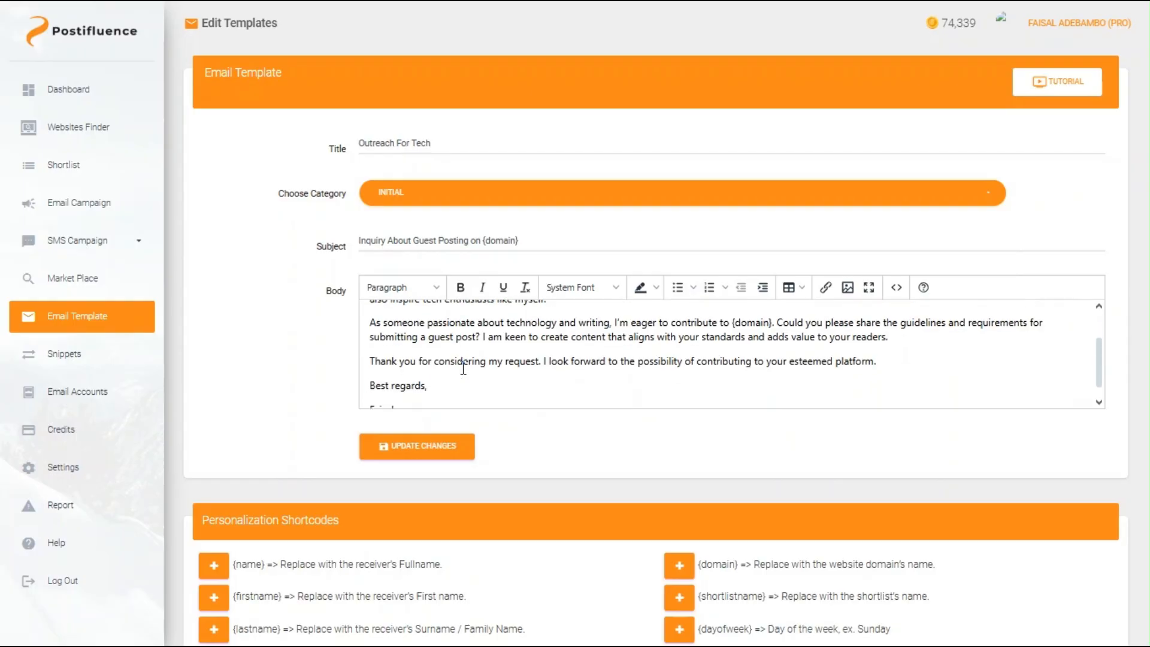
scroll(463, 368, "down", 1)
scroll(463, 368, "up", 2)
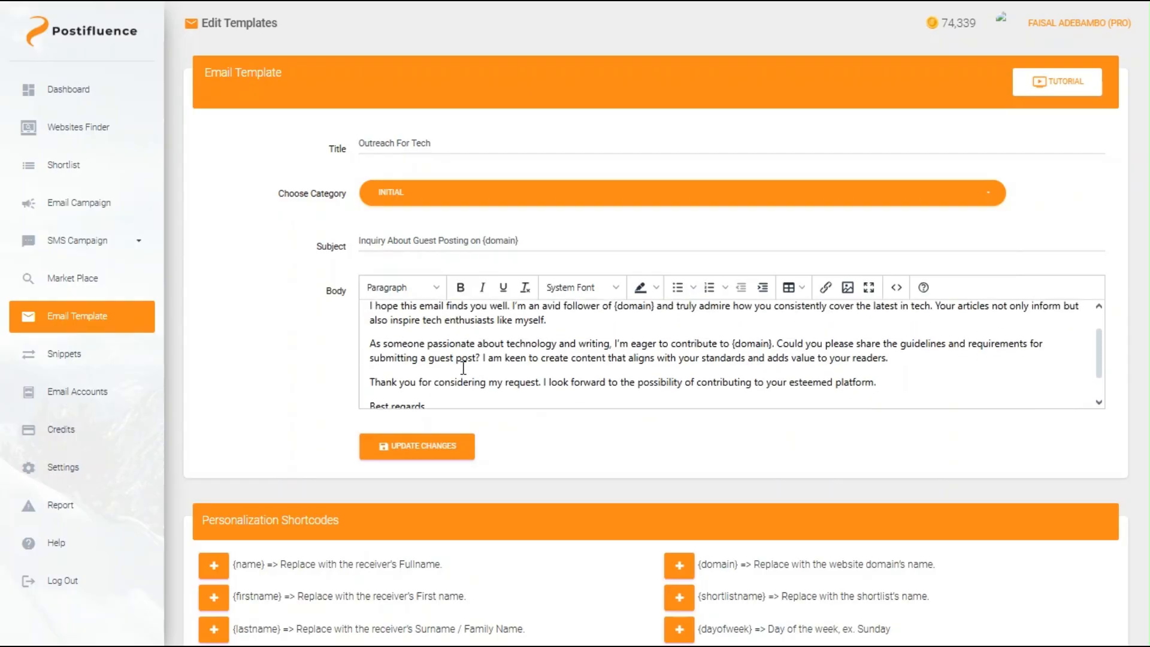
scroll(463, 368, "up", 2)
scroll(463, 368, "down", 3)
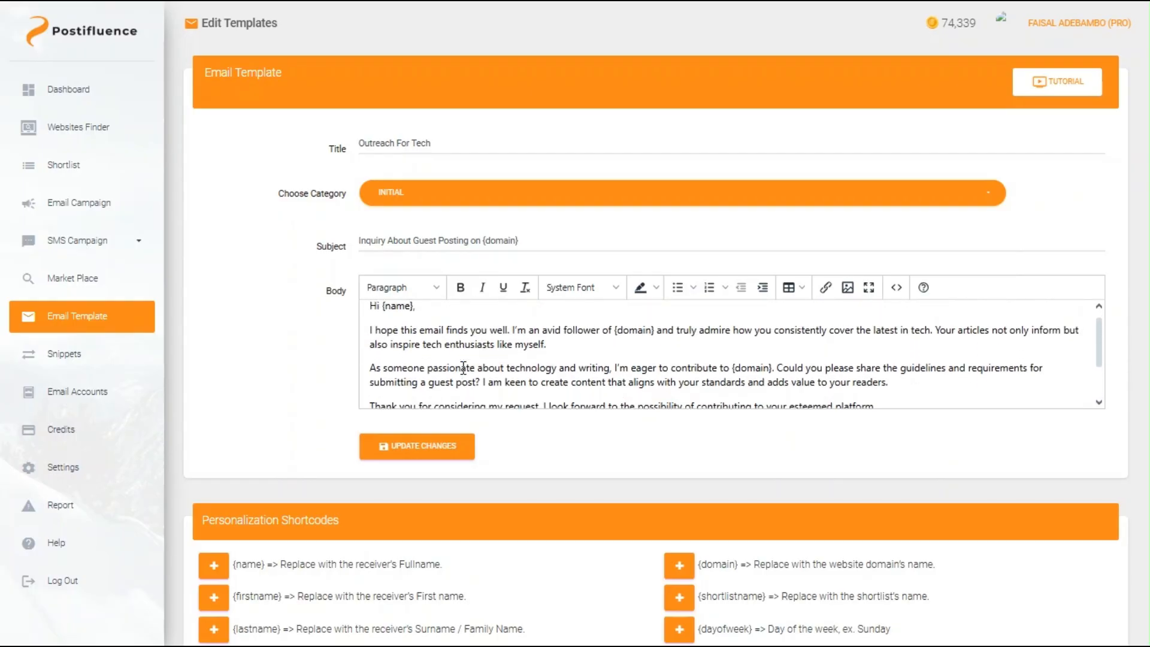
scroll(463, 368, "up", 2)
scroll(463, 367, "up", 1)
scroll(463, 368, "down", 3)
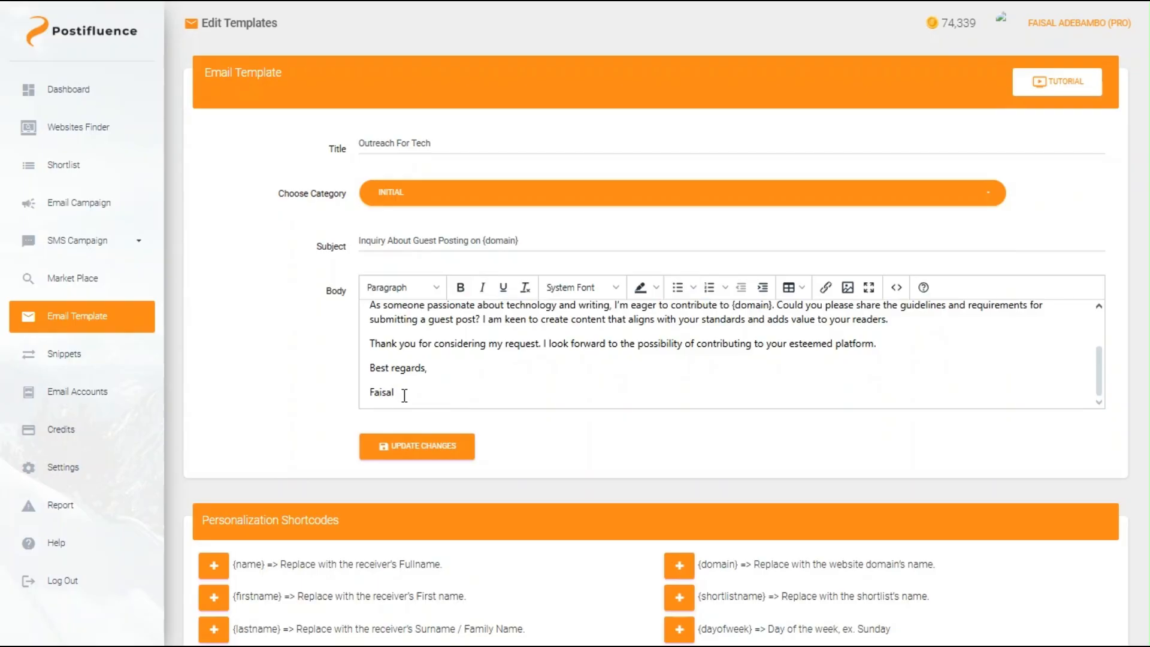
key("Return")
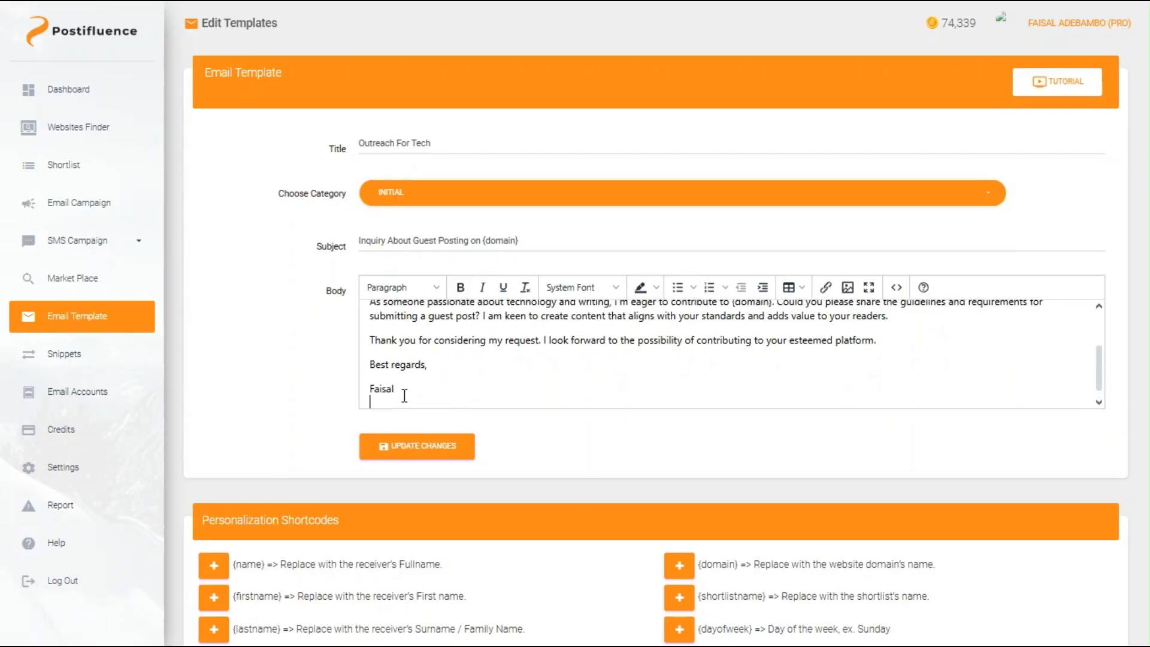
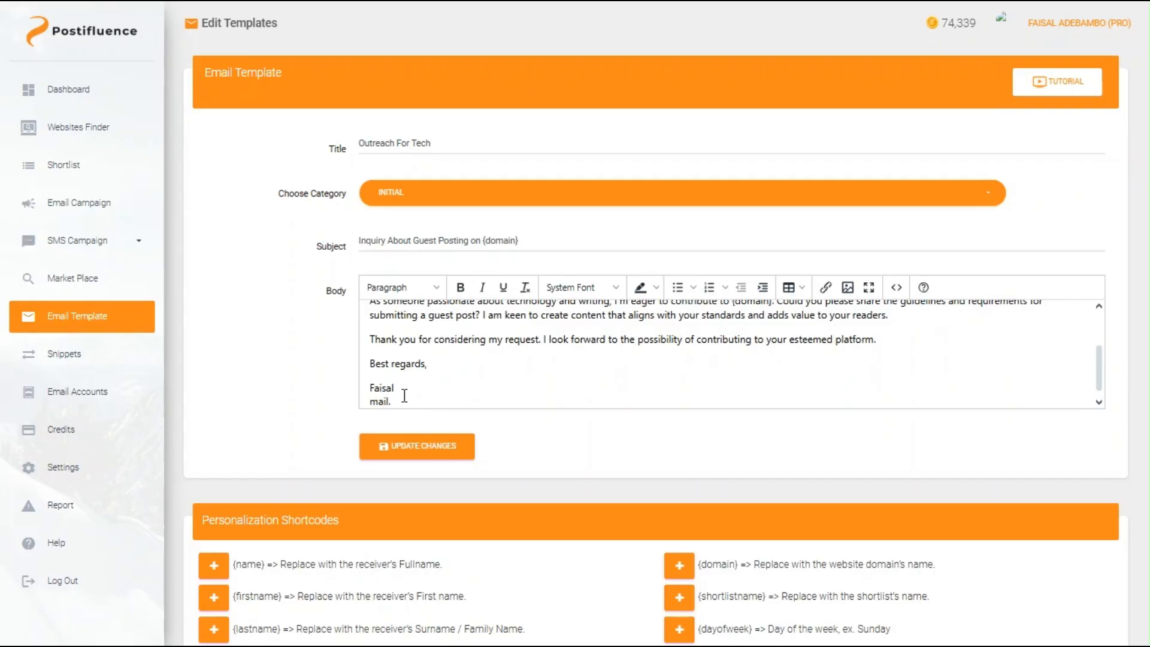
key("BackSpace")
key("BackSpace")
Step: Update the Outreach For Tech template to save the edited body
scroll(494, 368, "down", 1)
scroll(493, 369, "up", 1)
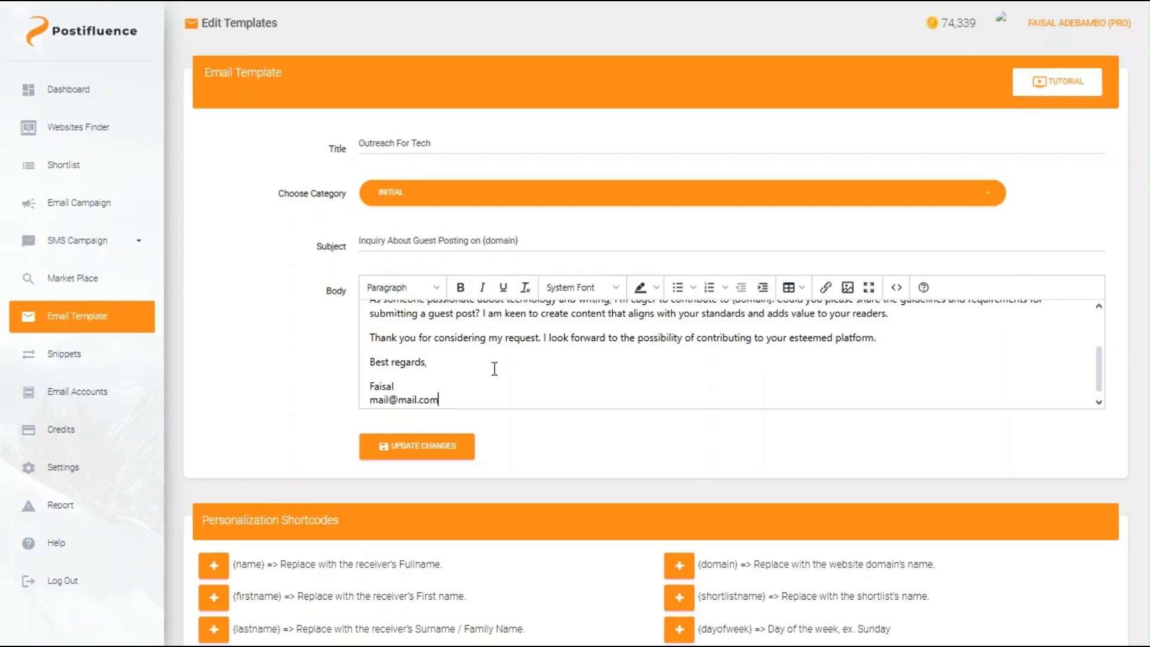
left_click(446, 457)
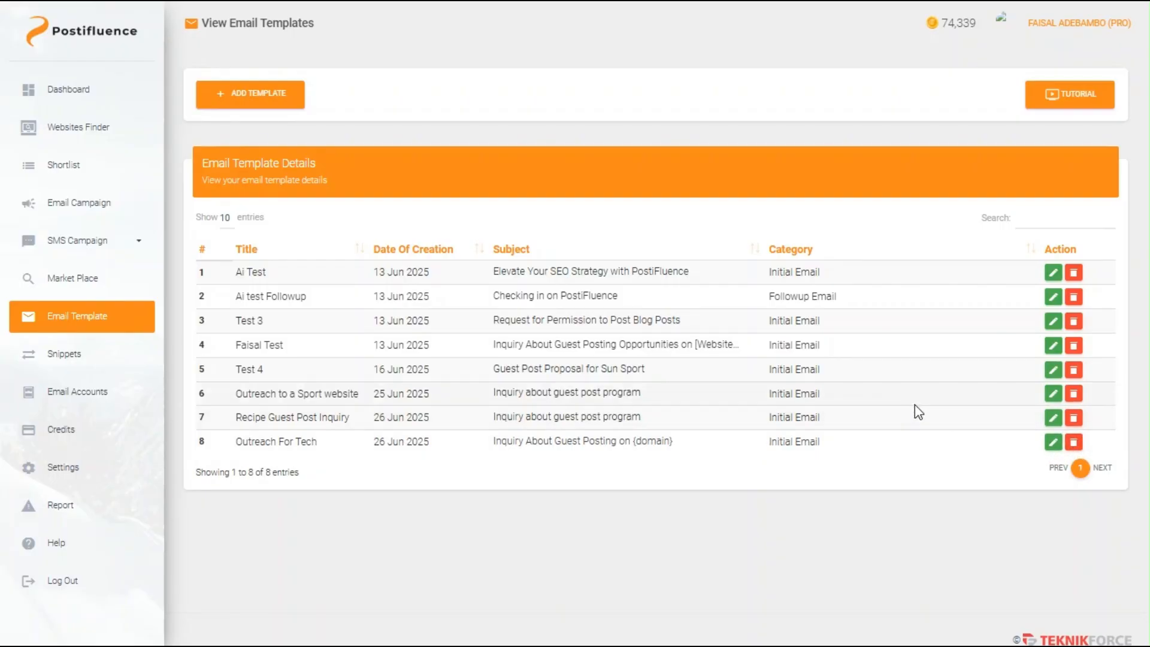
Step: Delete the Outreach For Tech template in row 8, cancelling once before confirming 'YES, DELETE IT!'
left_click(1073, 443)
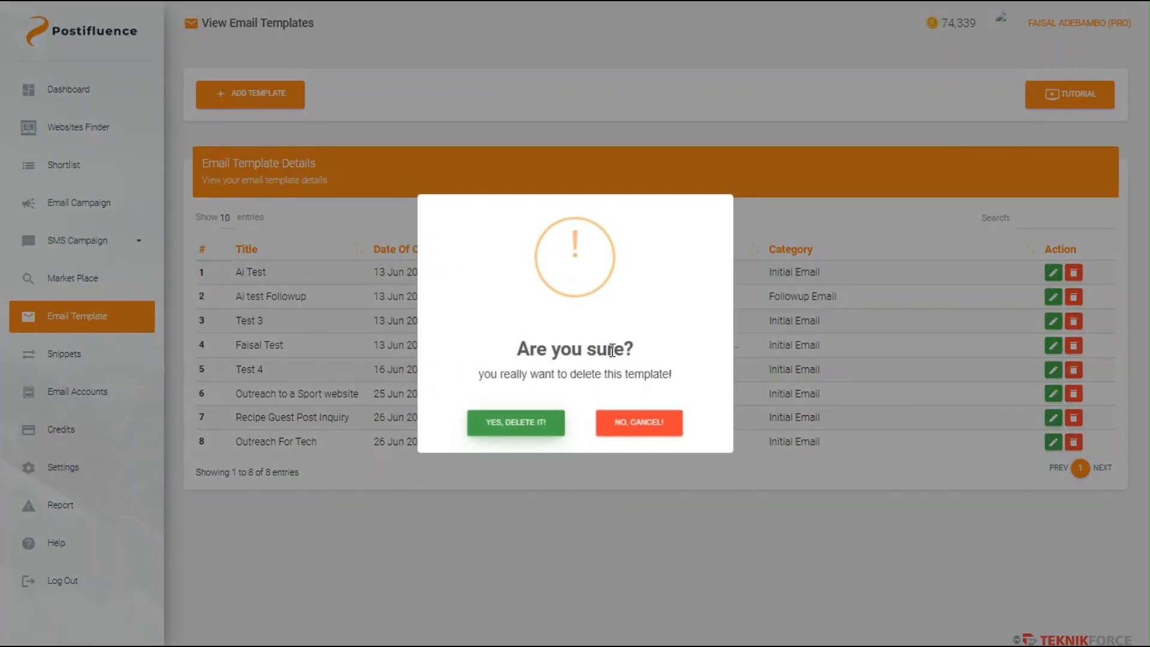
left_click(638, 423)
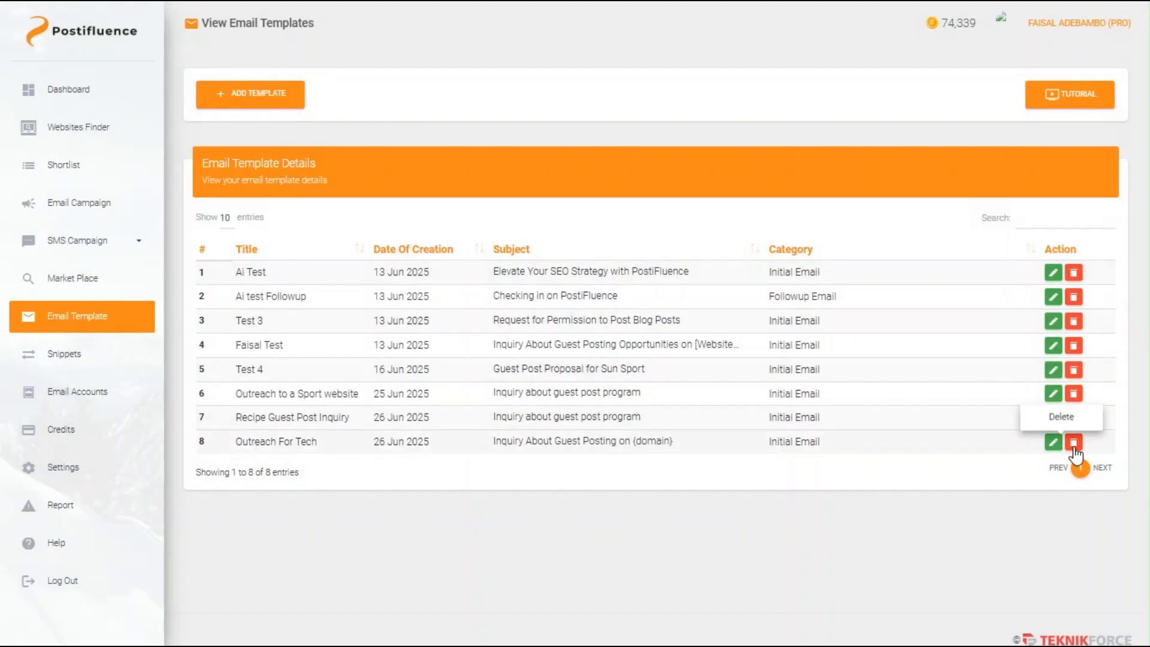
left_click(1073, 443)
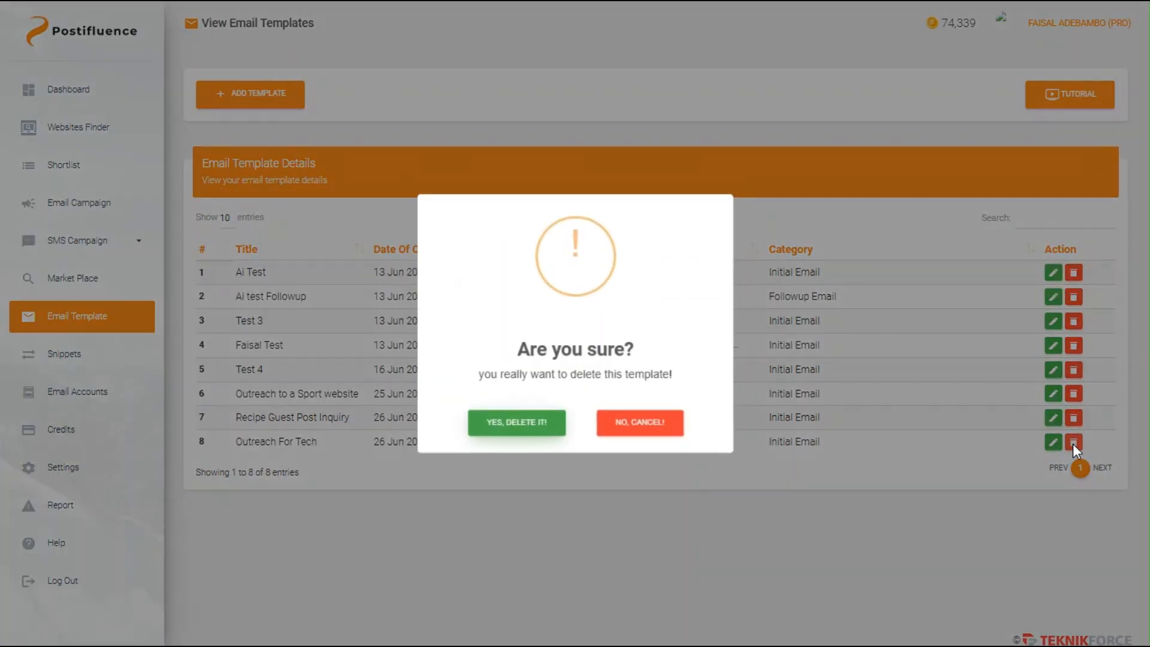
left_click(527, 425)
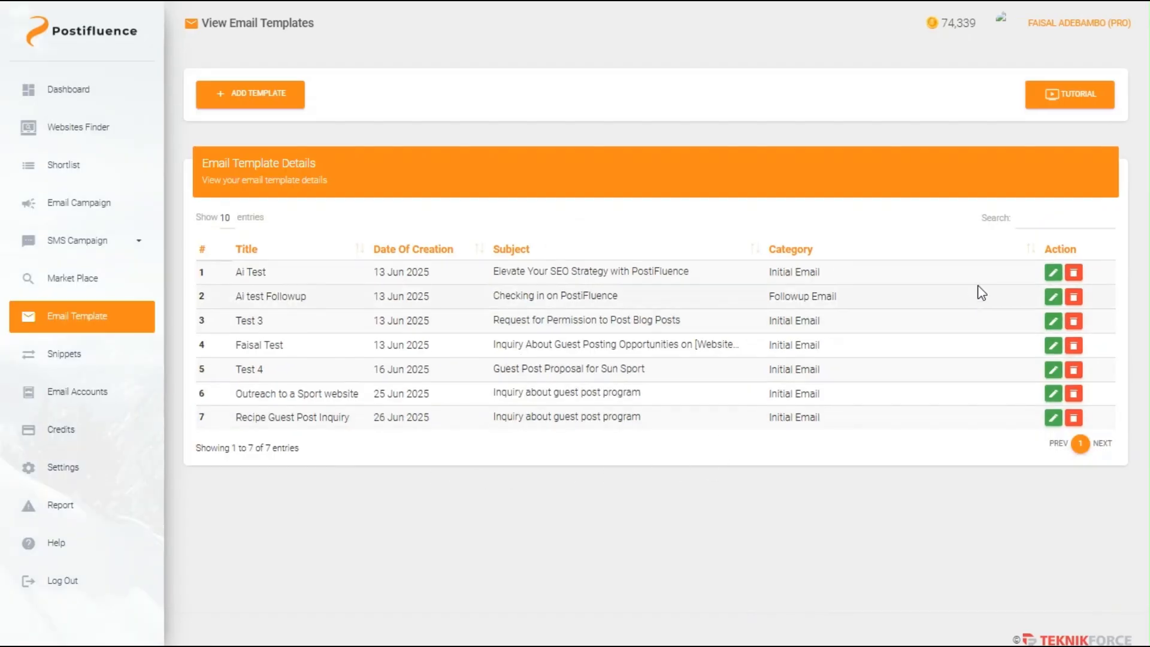
left_click(1032, 218)
type("Sport")
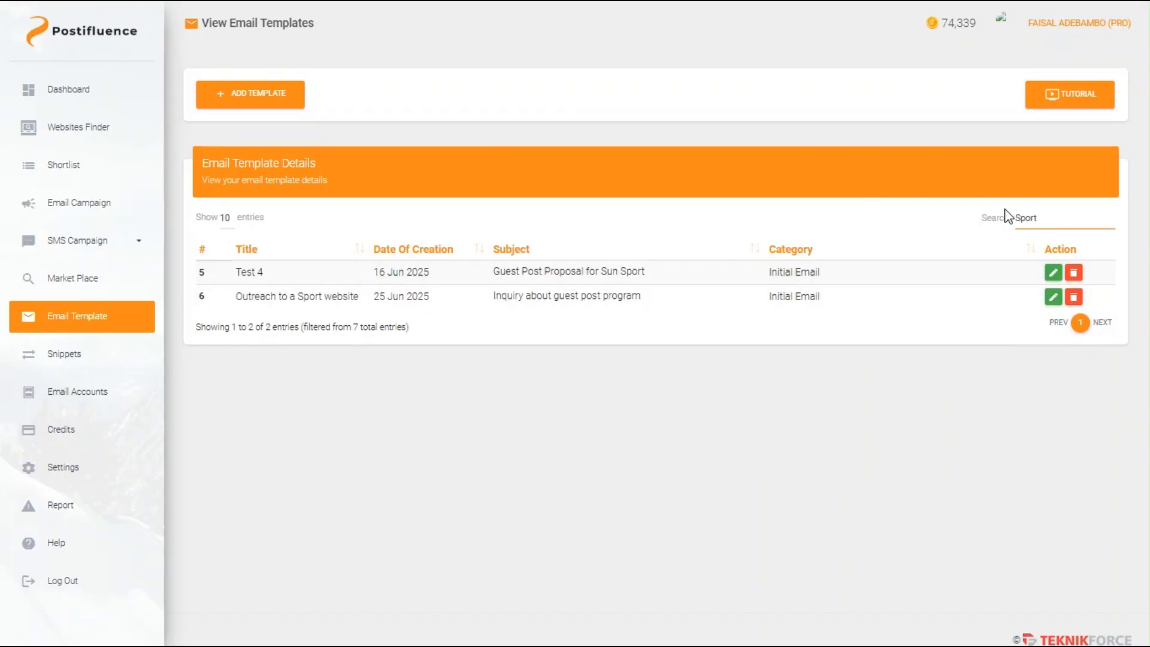
key("BackSpace")
key("BackSpace")
key("BackSpace")
key("BackSpace")
key("BackSpace")
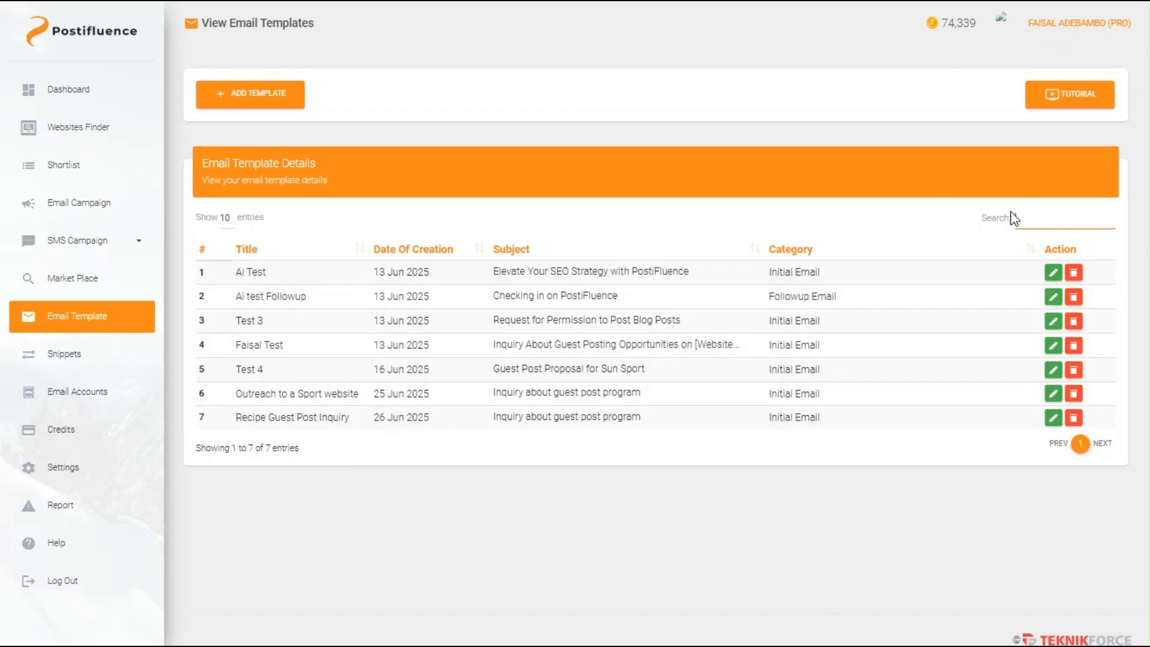
type("Su")
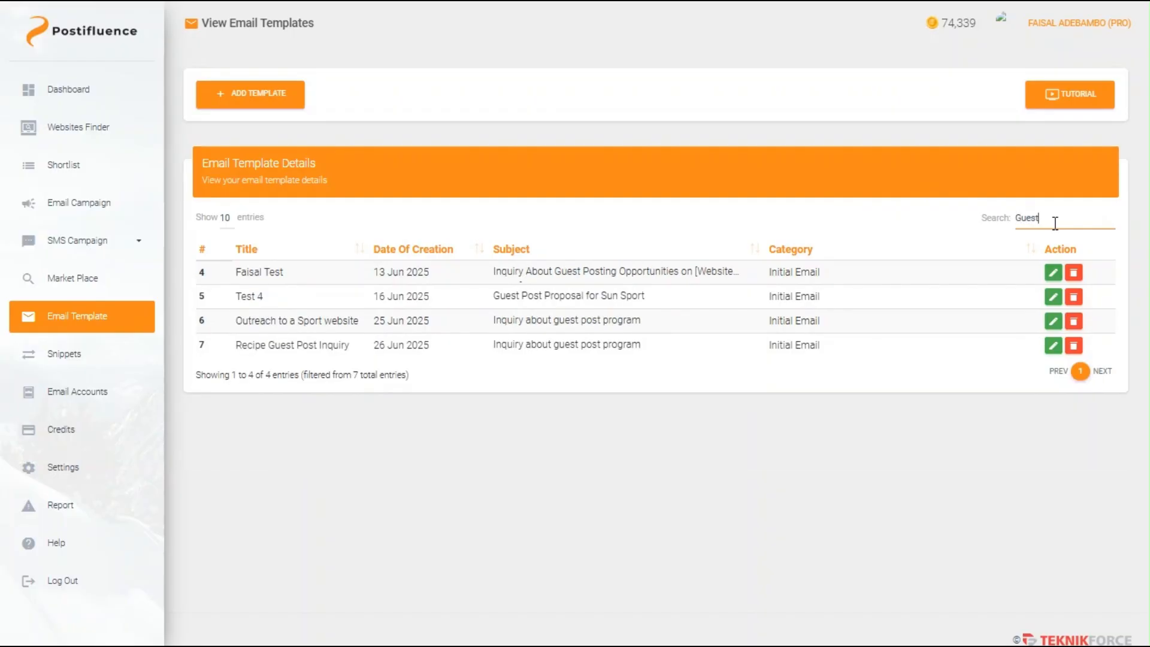
key("BackSpace")
key("BackSpace")
key("BackSpace")
key("BackSpace")
key("BackSpace")
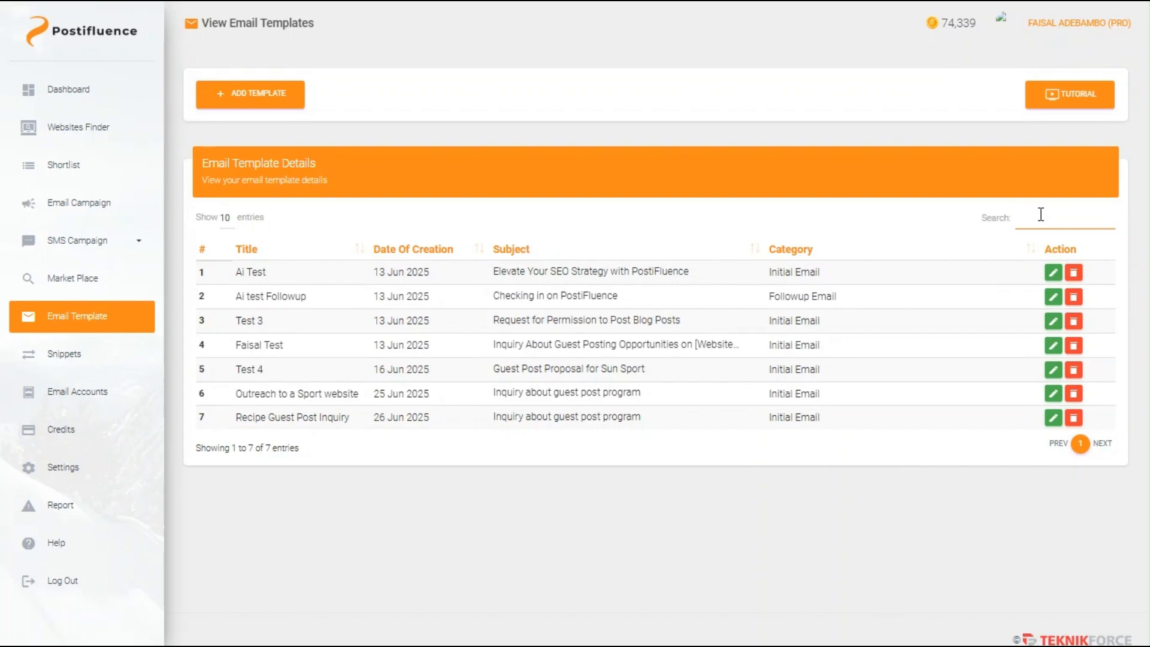
type("uest")
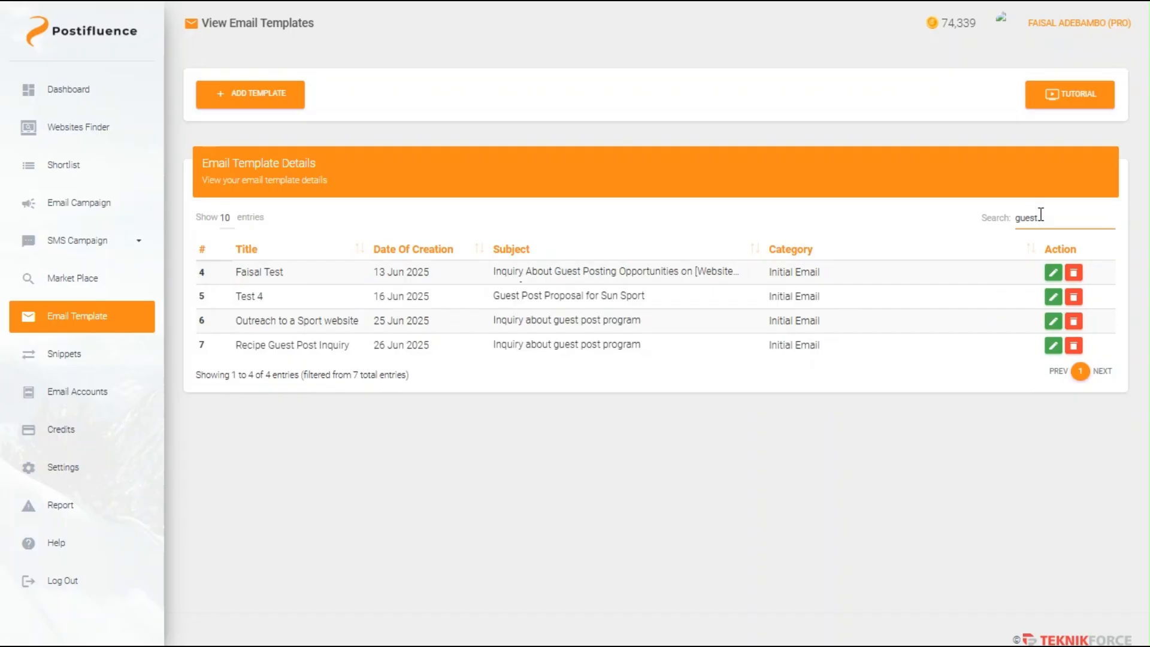
key("BackSpace")
key("BackSpace")
key("BackSpace")
type("Faisal")
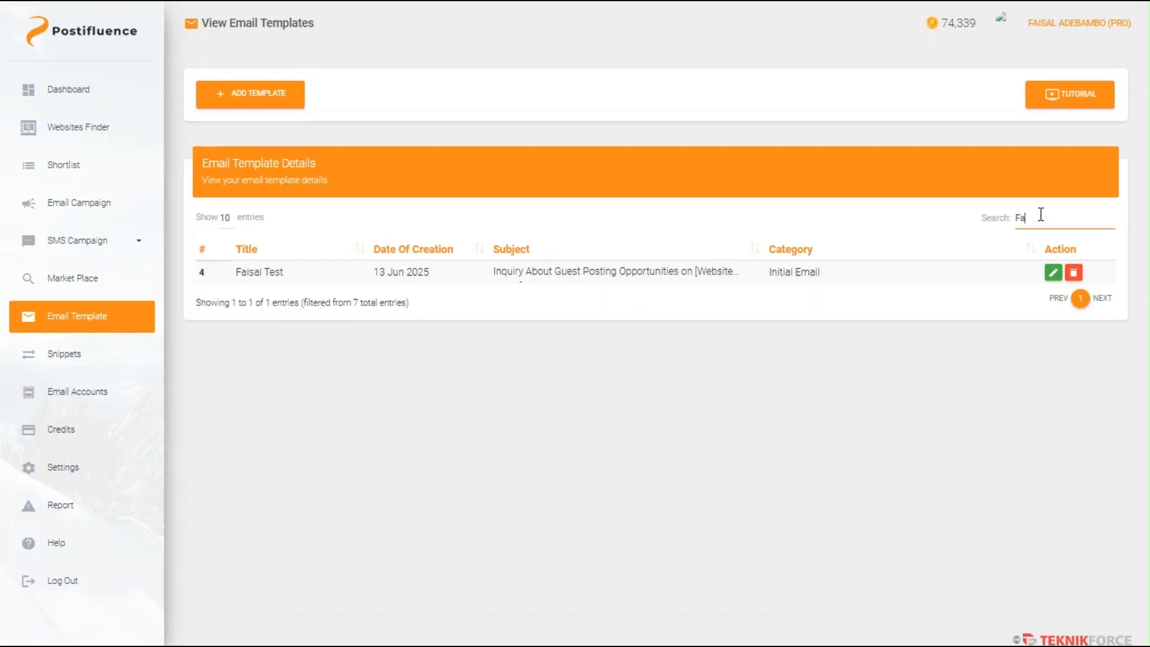
key("BackSpace")
key("BackSpace")
key("BackSpace")
key("BackSpace")
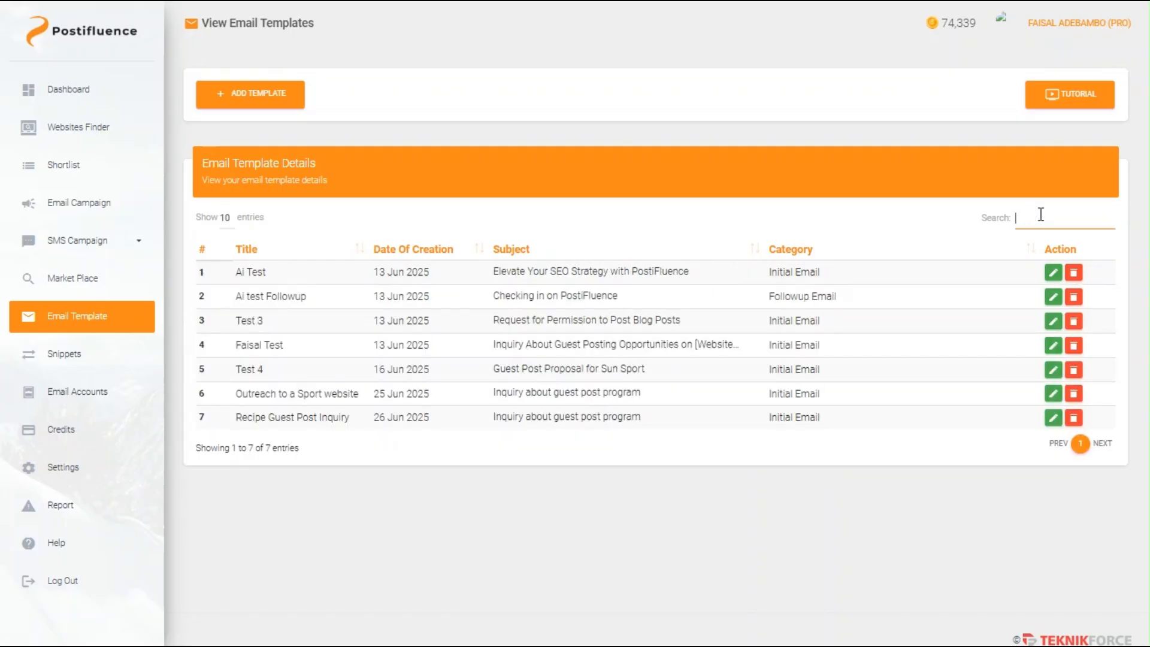